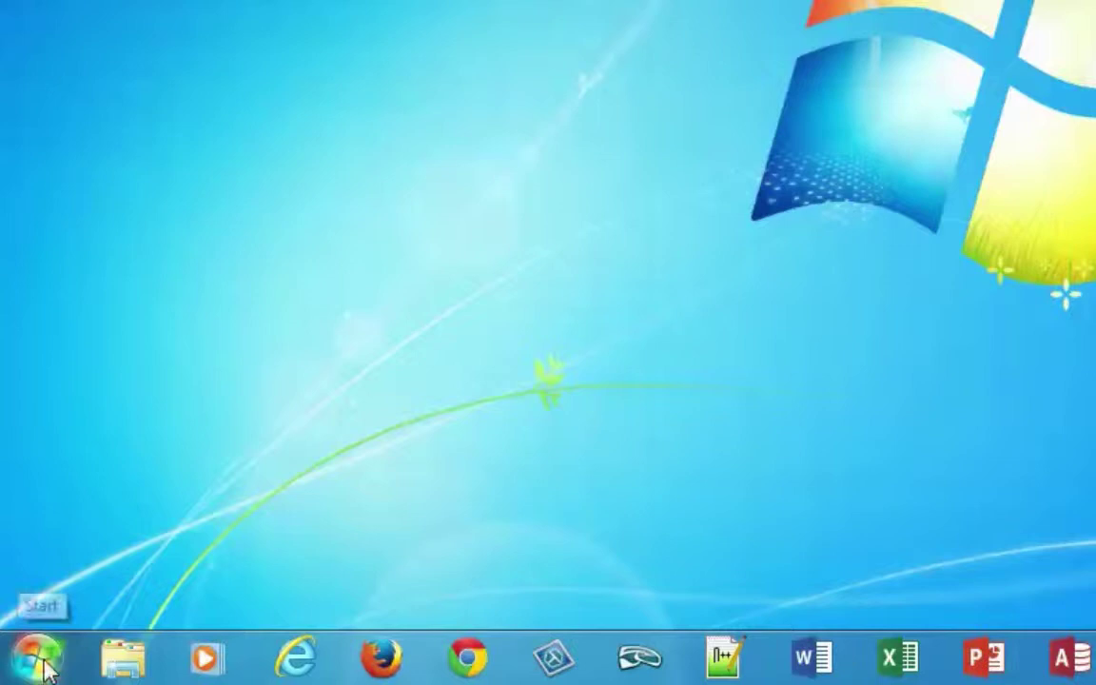
Launch Word 2013 via Start > All Programs > Microsoft Office 2013.
left_click(43, 666)
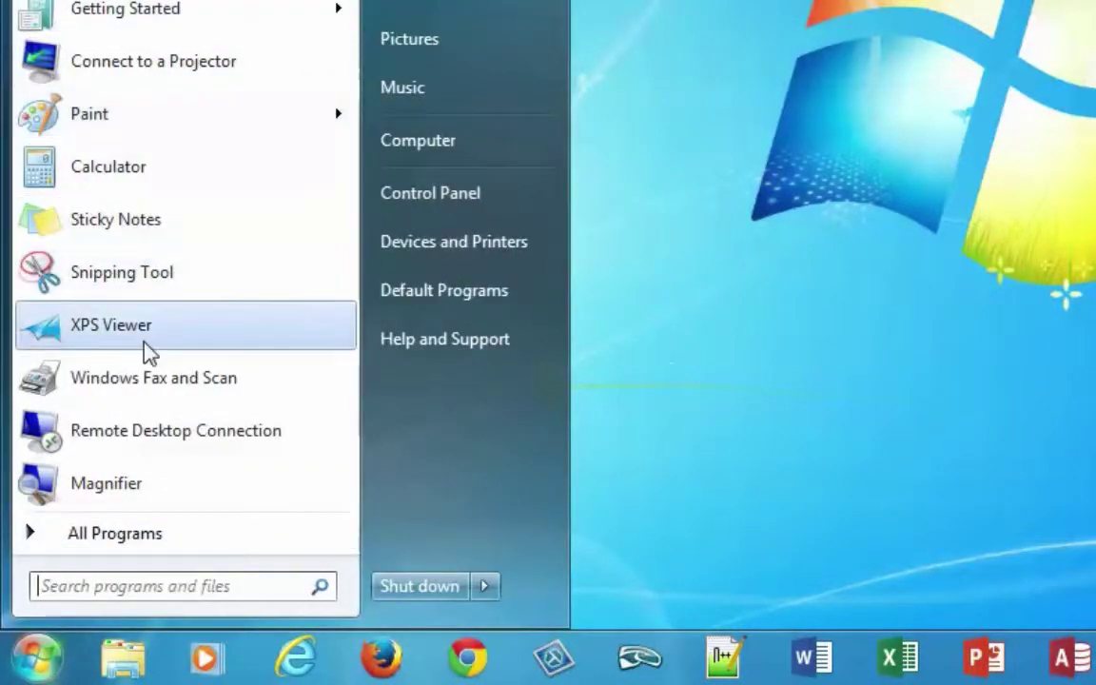
left_click(143, 538)
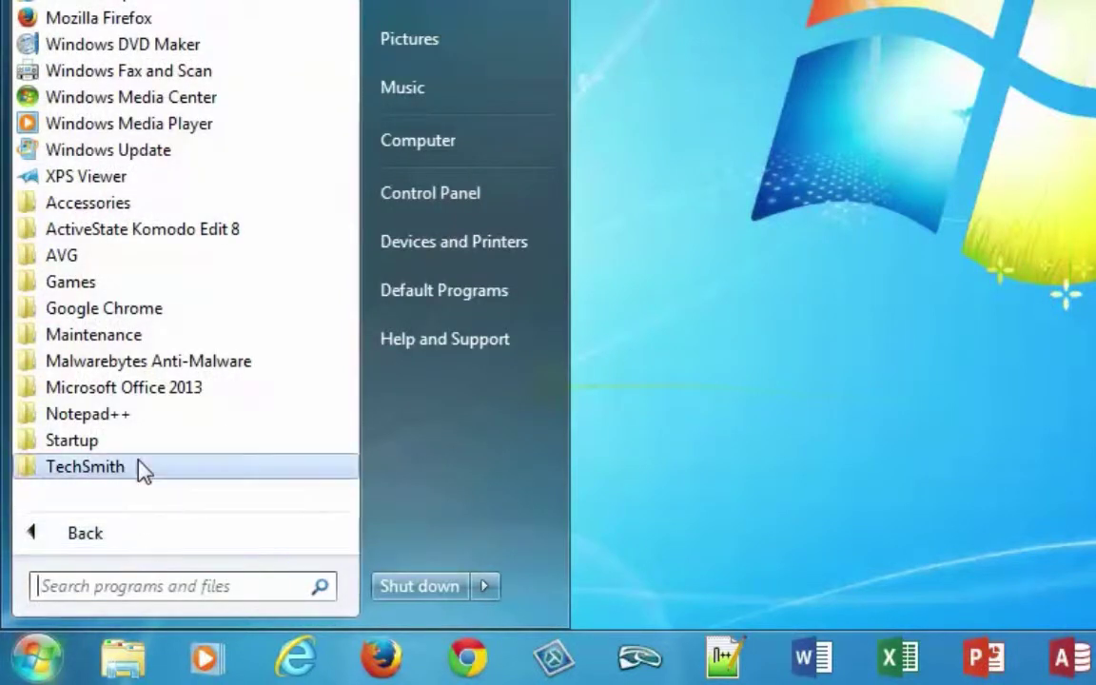
left_click(152, 387)
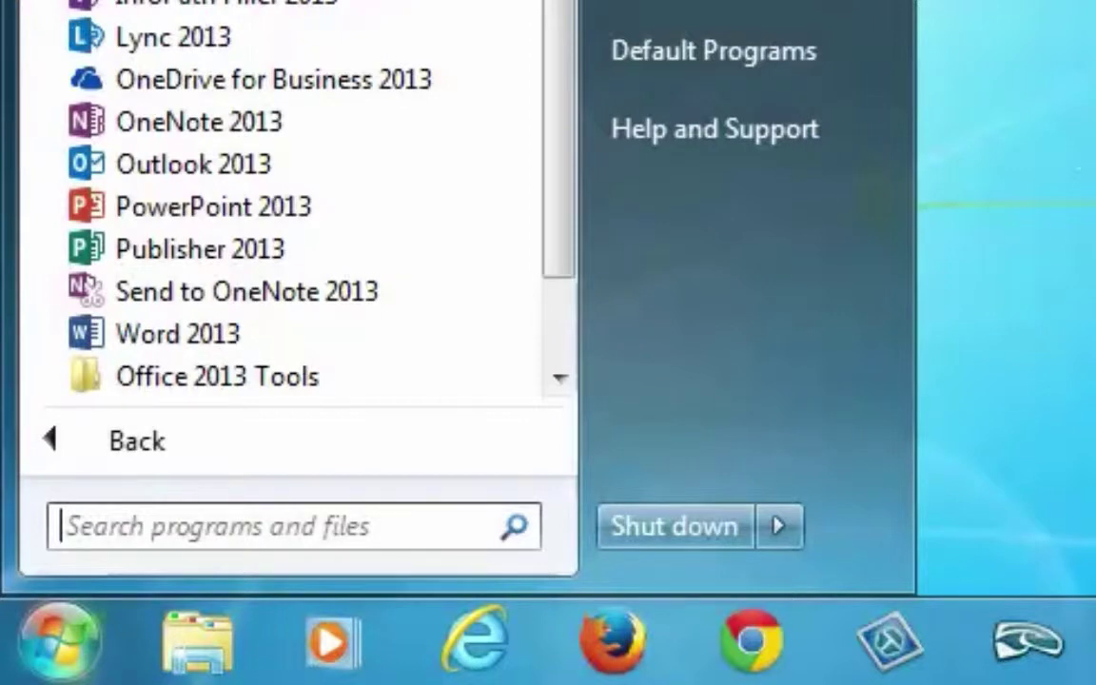
left_click(215, 335)
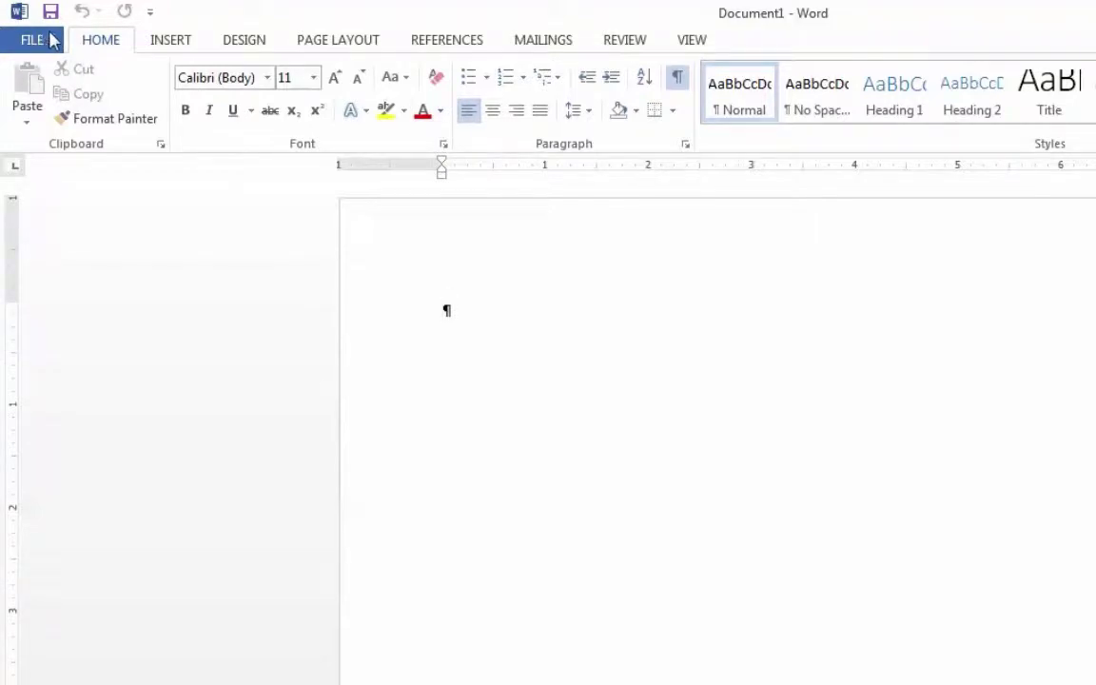
Switch Document1 to the File view's Open page listing recent documents such as SampleLetter.
left_click(34, 43)
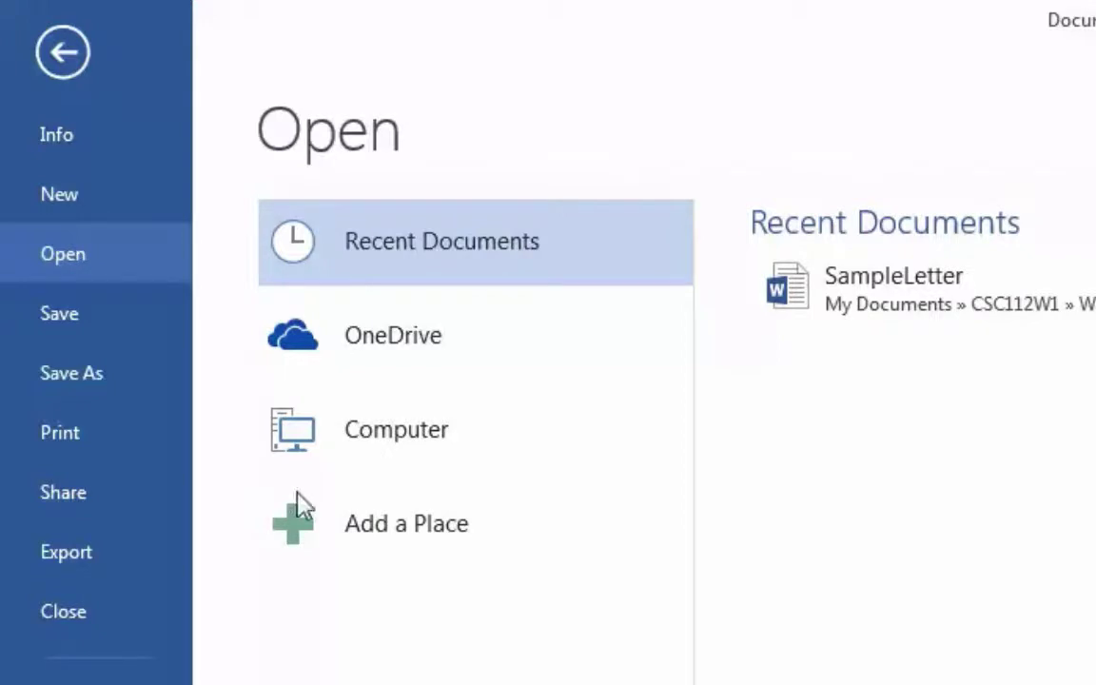
Leave Backstage for the blank document and bring up the Insert ribbon.
left_click(61, 55)
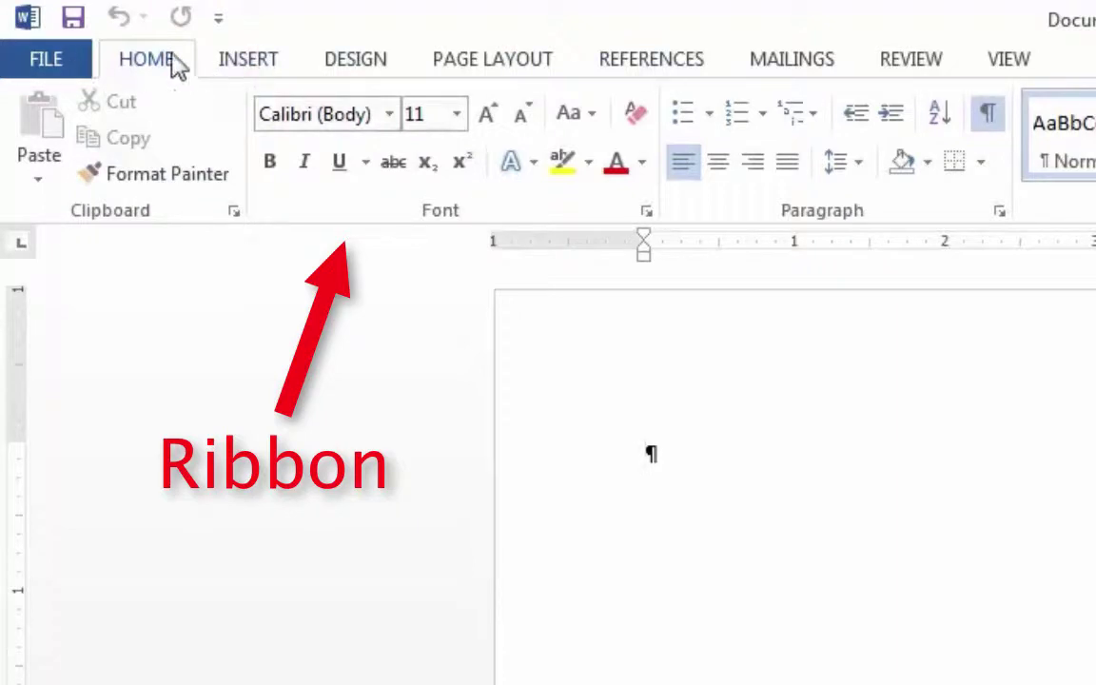
left_click(253, 65)
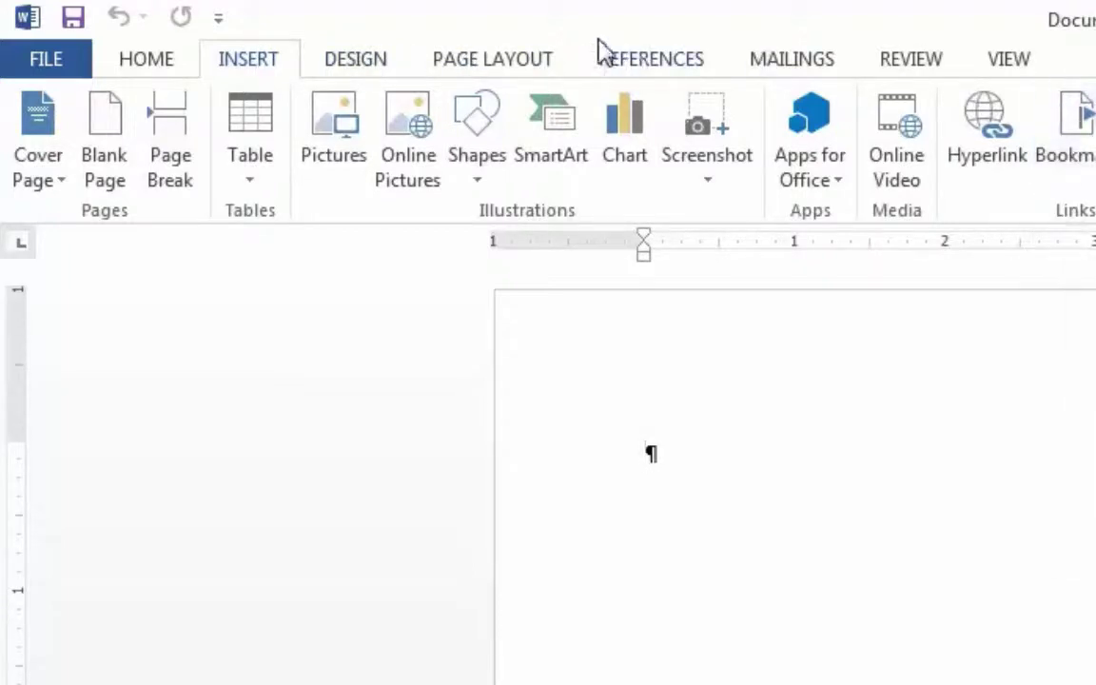
On the View ribbon, toggle the Ruler off and back on so rulers show.
left_click(1025, 60)
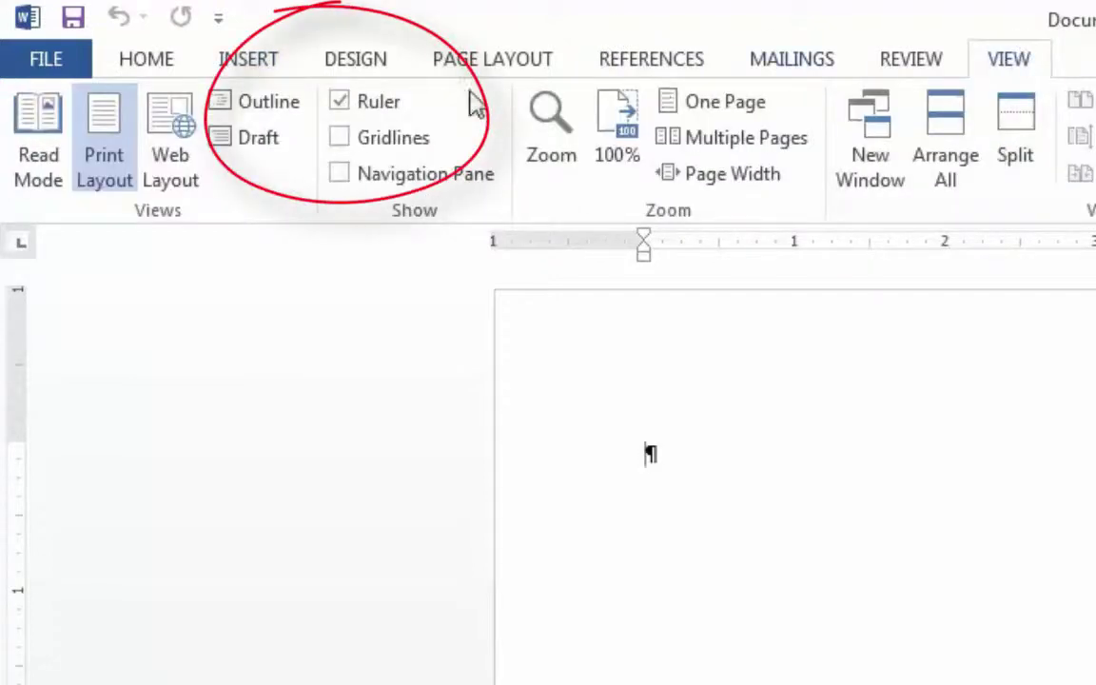
left_click(339, 101)
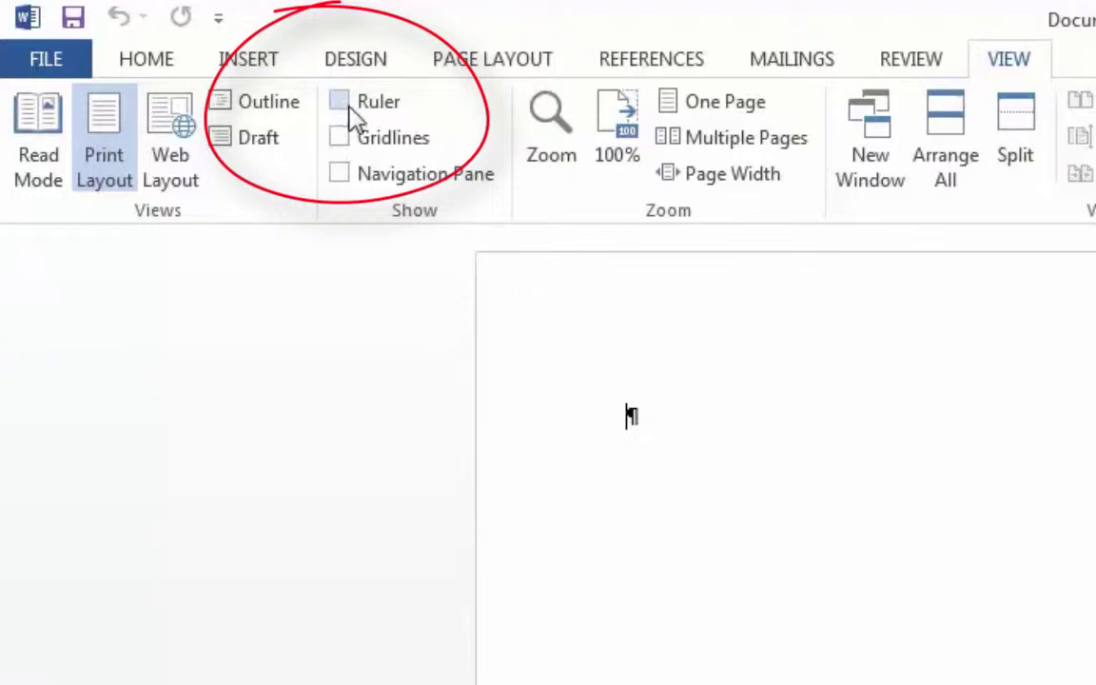
left_click(340, 101)
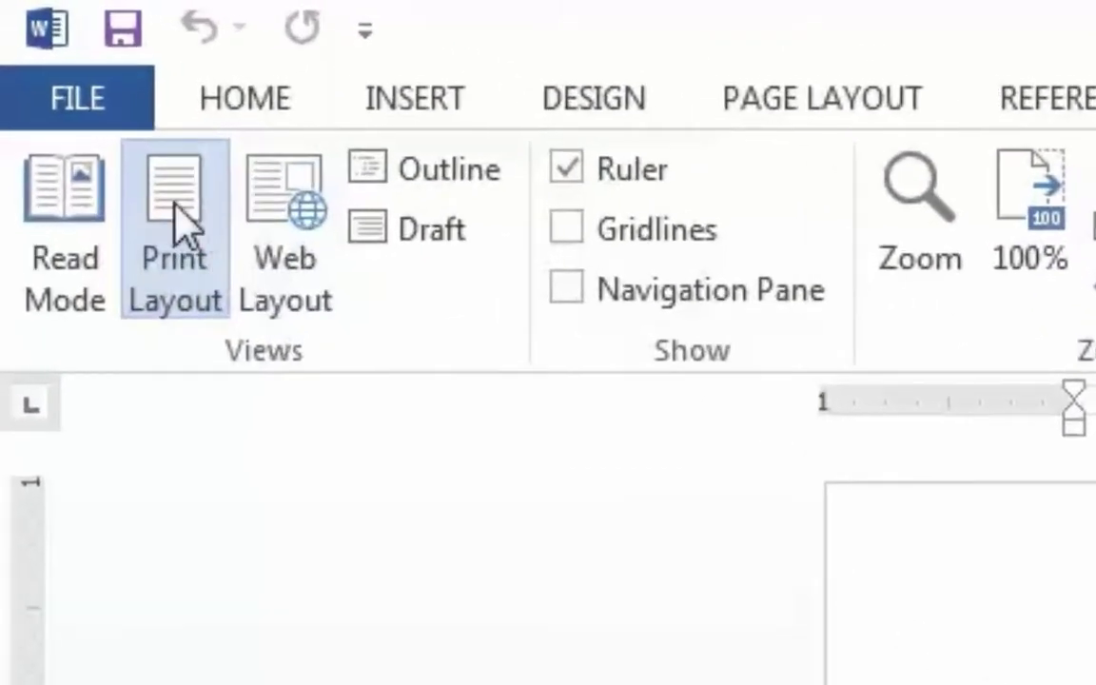
Change the Office Theme in Word Options from White to Dark Gray.
left_click(81, 99)
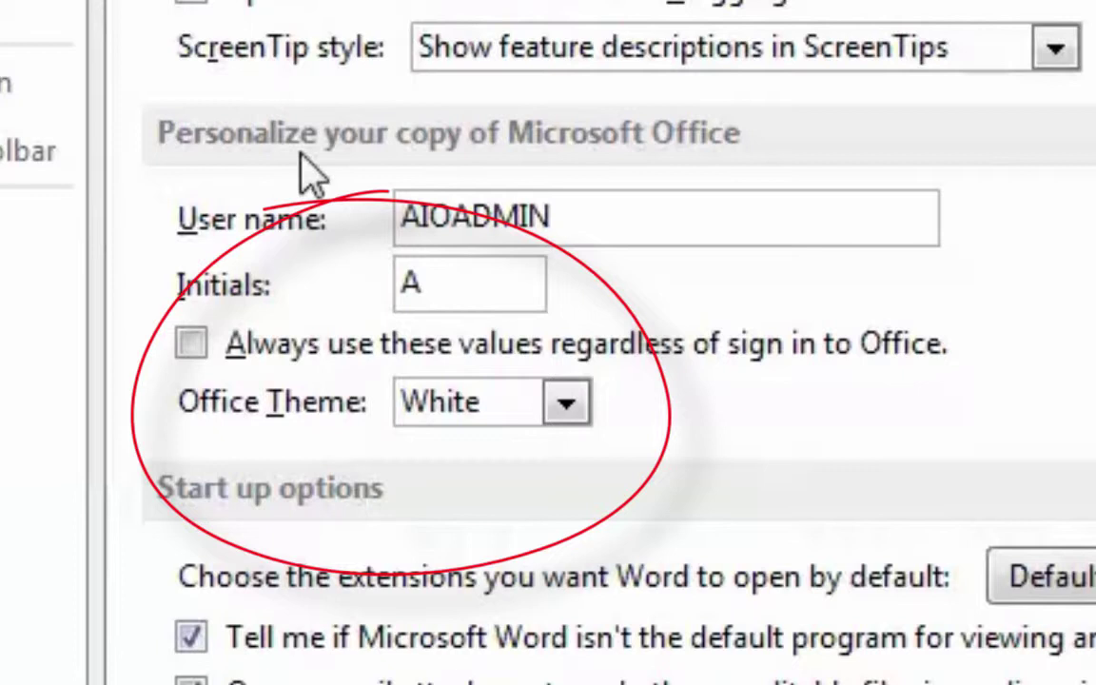
left_click(565, 409)
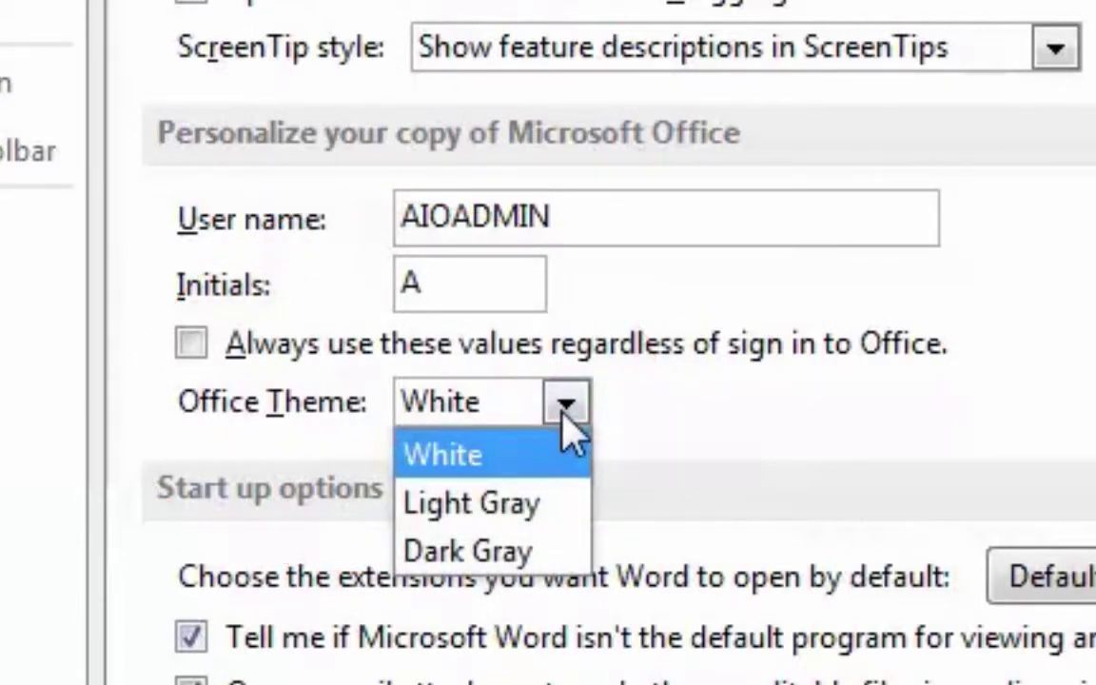
left_click(538, 551)
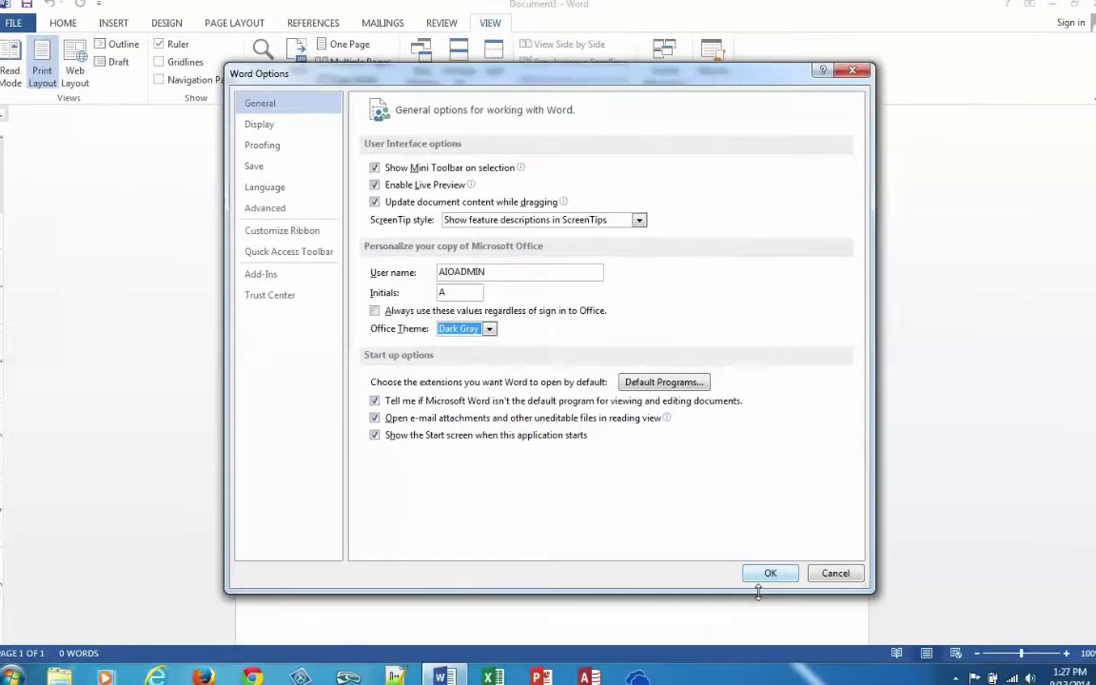
Confirm the Dark Gray theme and return to the blank document's Home ribbon.
left_click(773, 568)
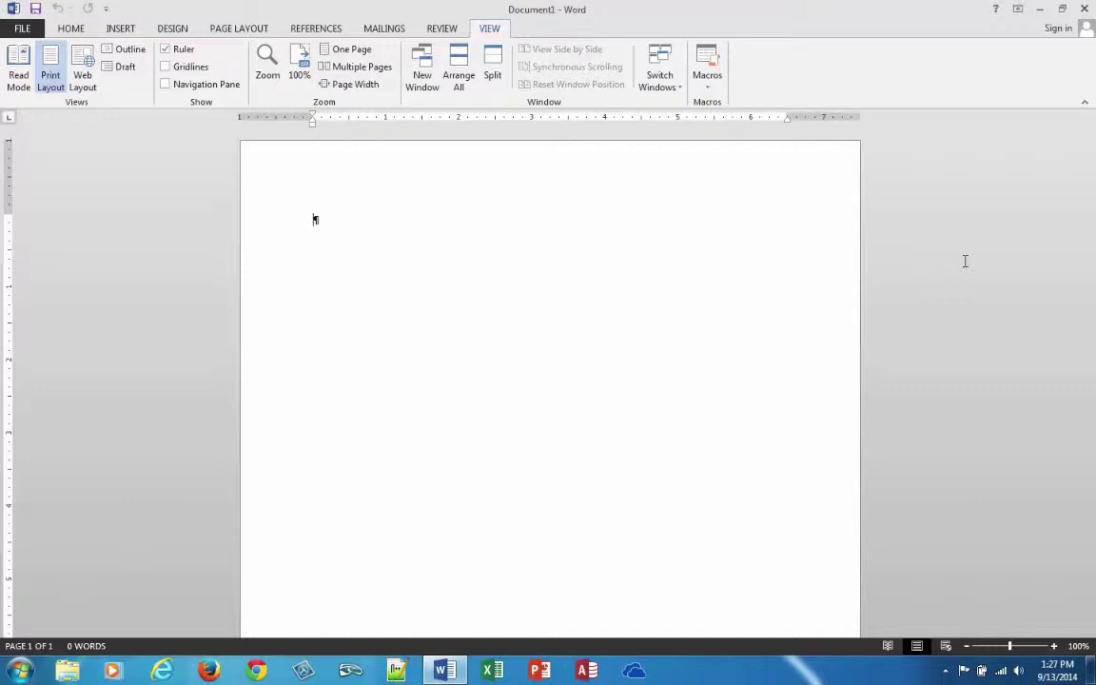
left_click(71, 29)
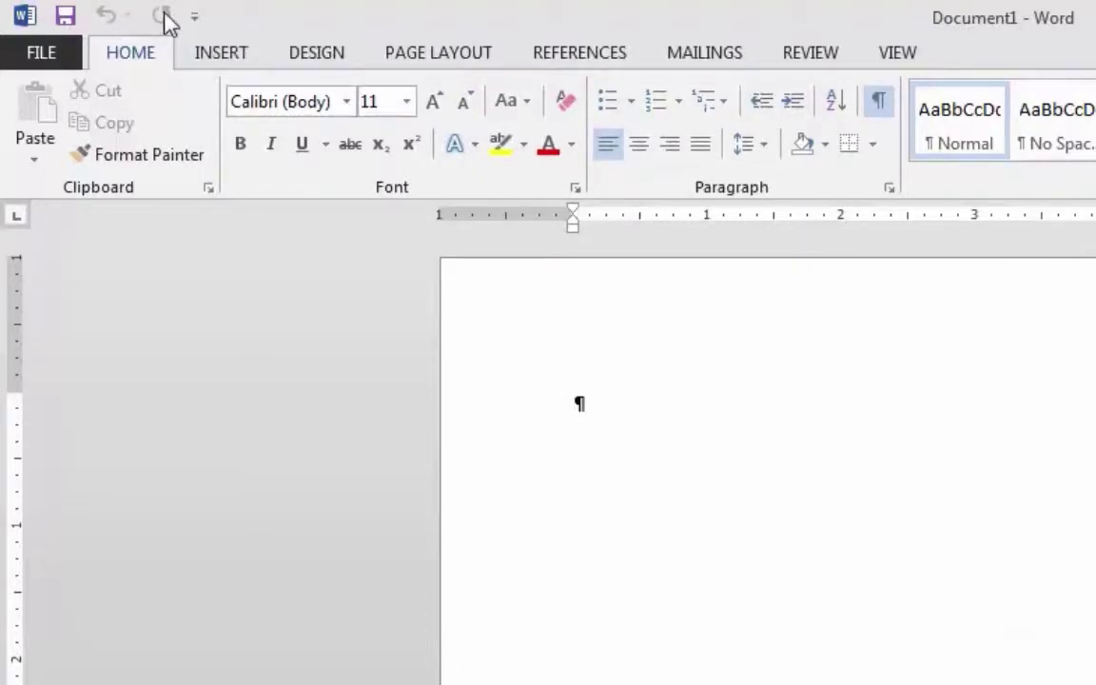
left_click(25, 17)
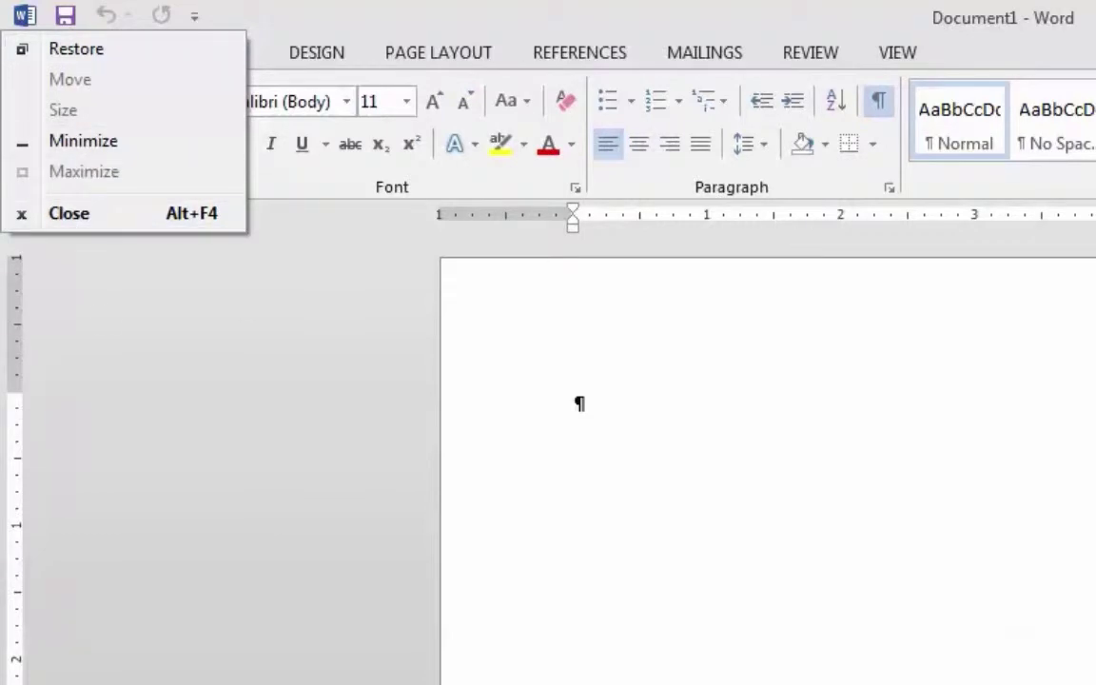
left_click(195, 354)
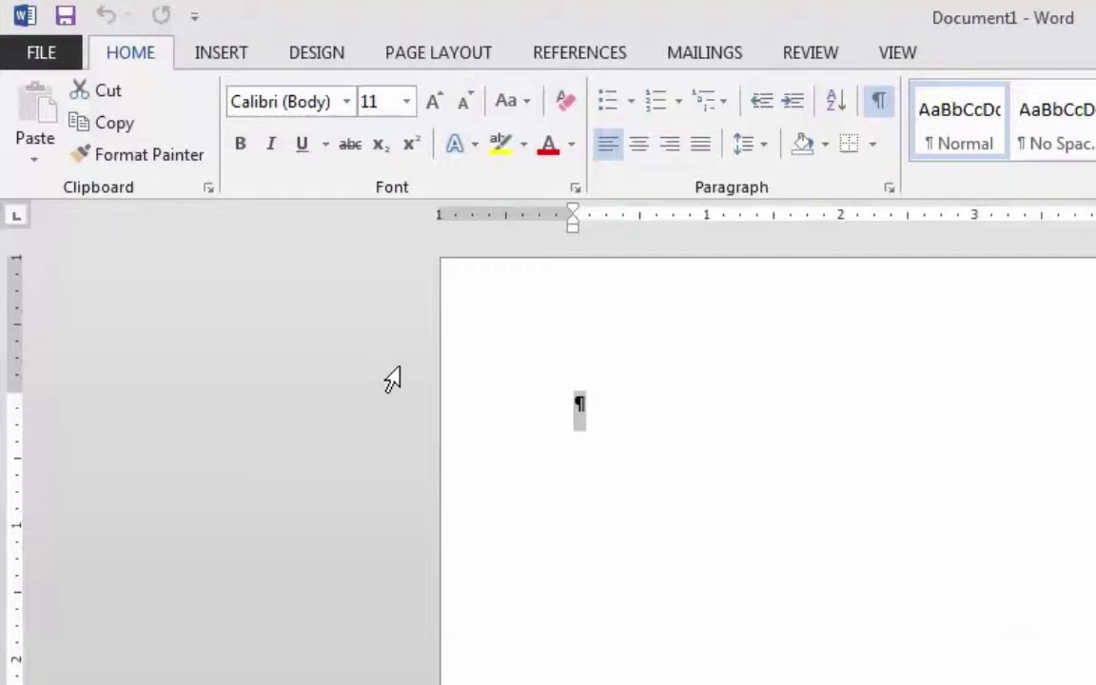
Set the left page margin to 1.25" in Page Setup's custom margins.
left_click(455, 64)
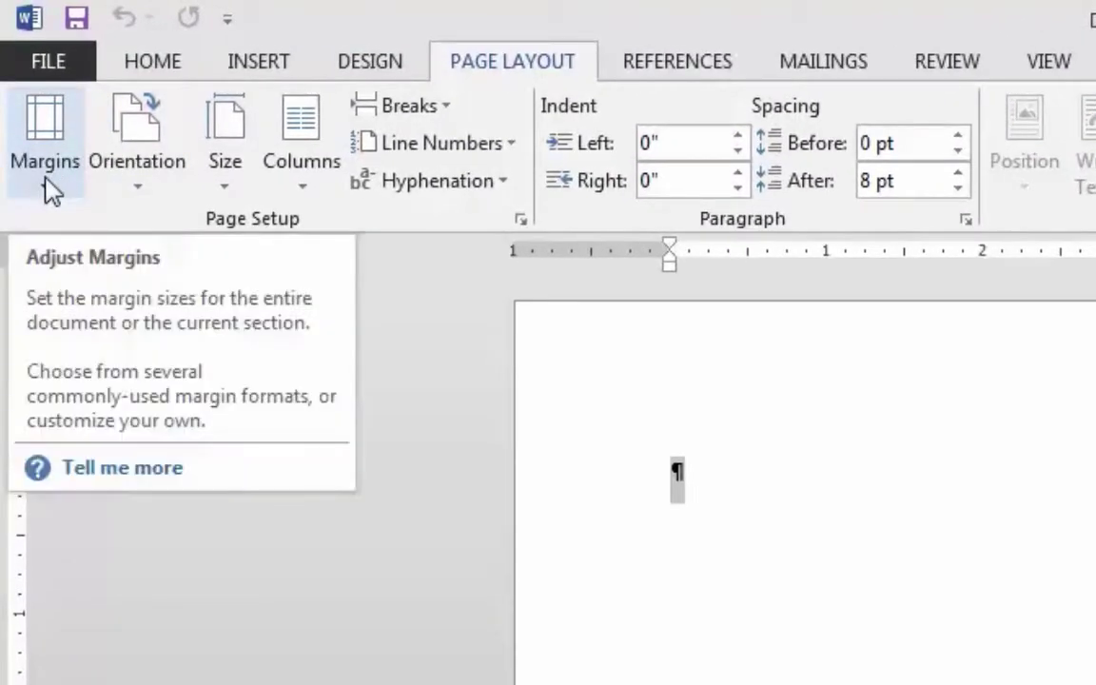
left_click(46, 152)
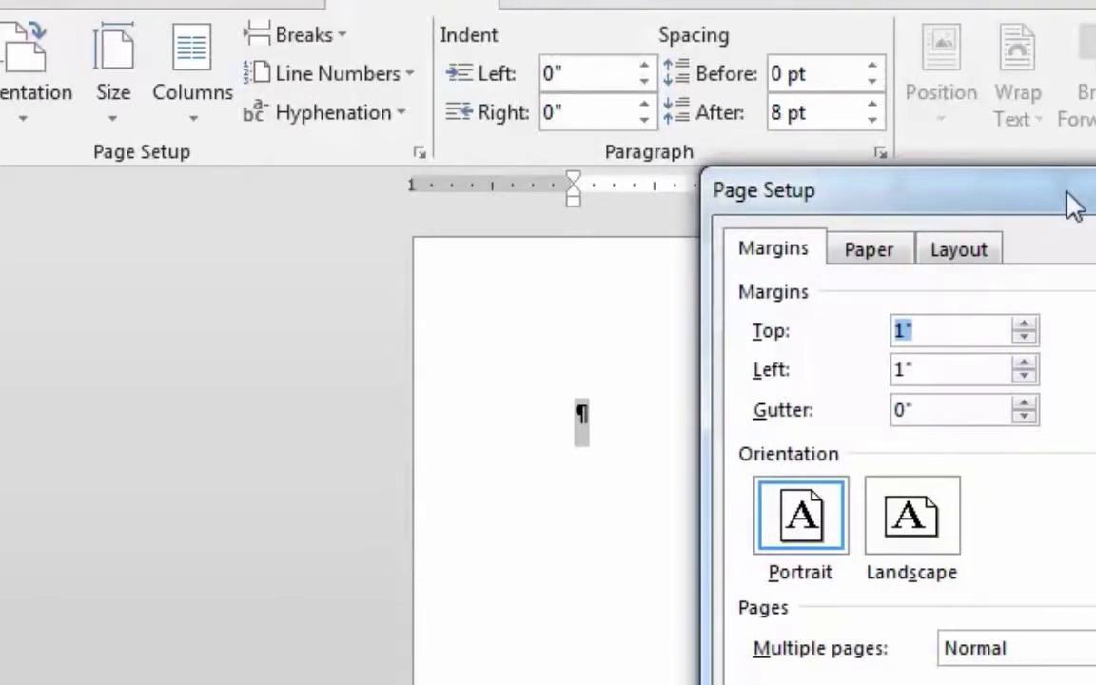
left_click_drag(1066, 203, 489, 240)
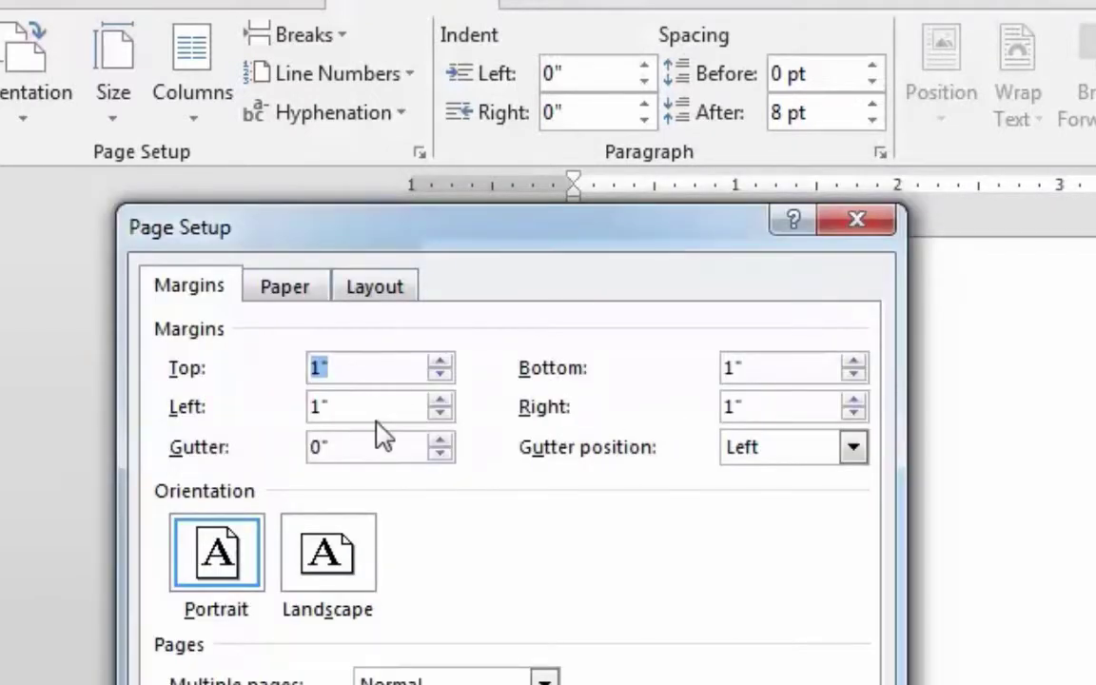
left_click(444, 400)
left_click(443, 401)
left_click(443, 401)
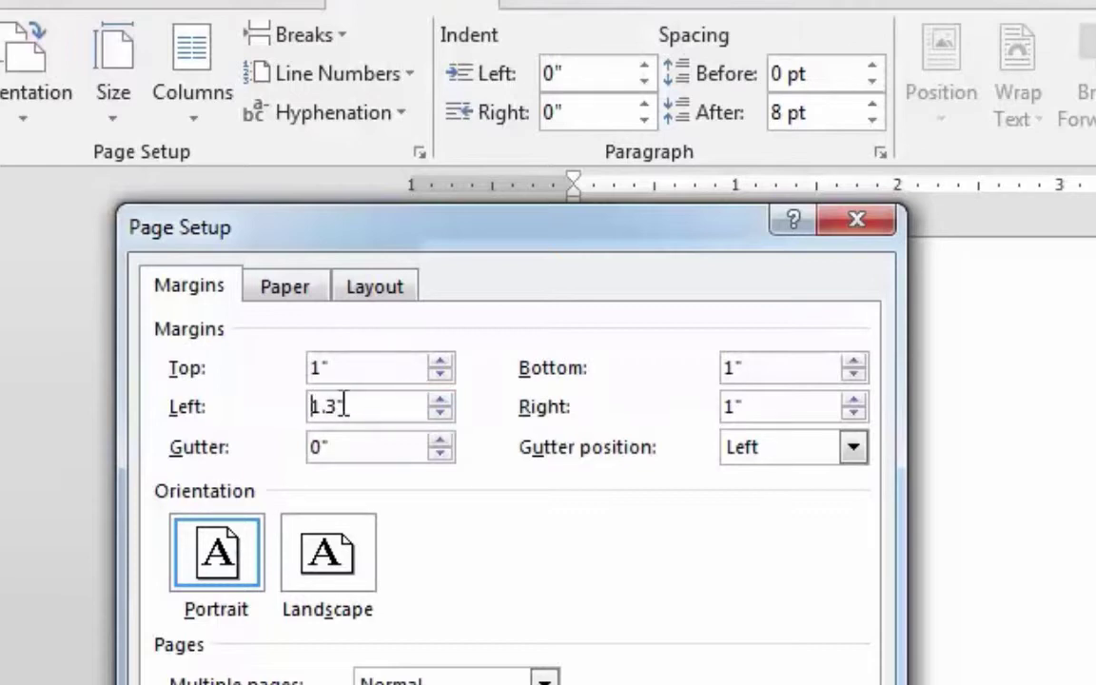
key("BackSpace")
key("BackSpace")
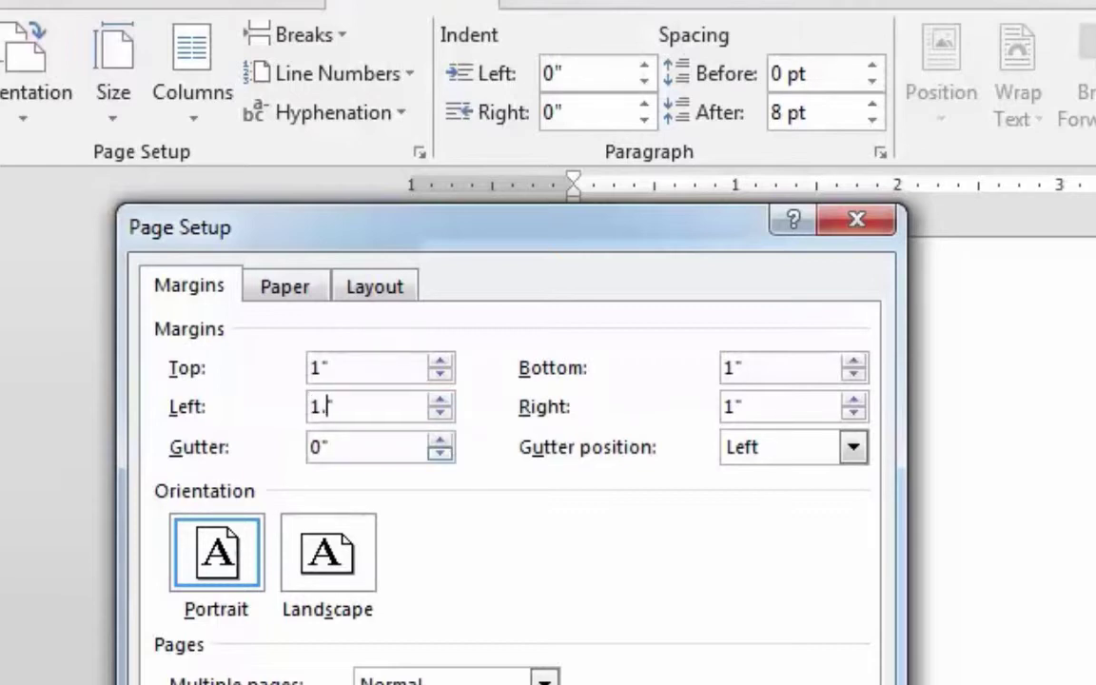
type("25")
key("Delete")
key("Return")
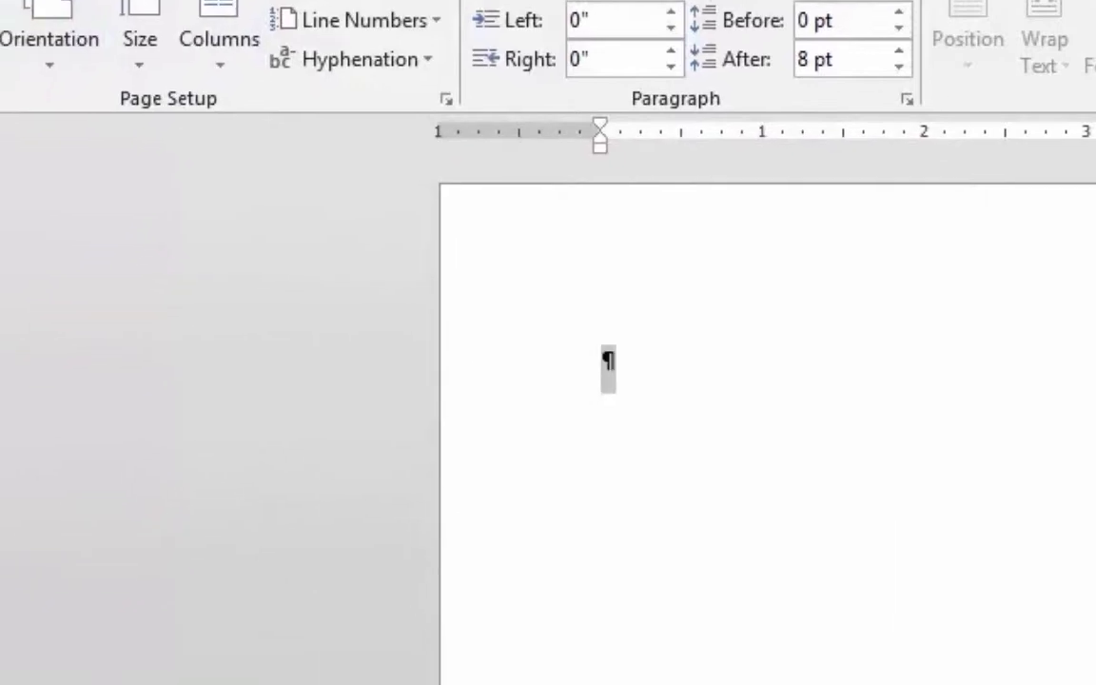
Apply the Office 2003 Default margin preset, then go back to Home.
left_click(2, 66)
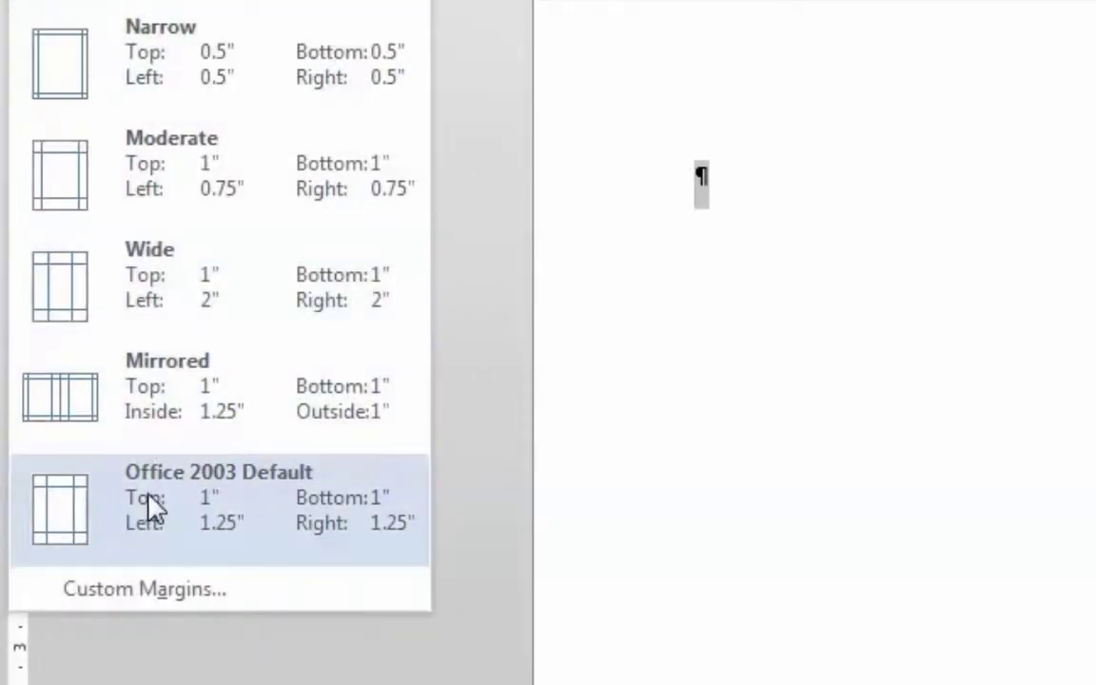
left_click(141, 509)
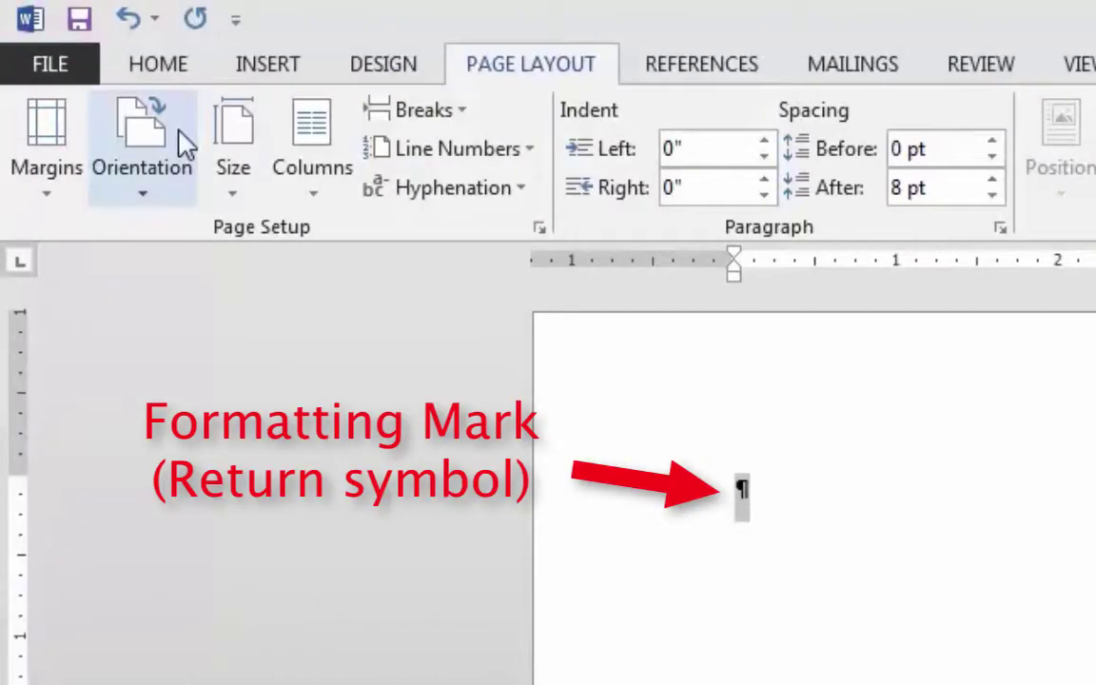
left_click(174, 63)
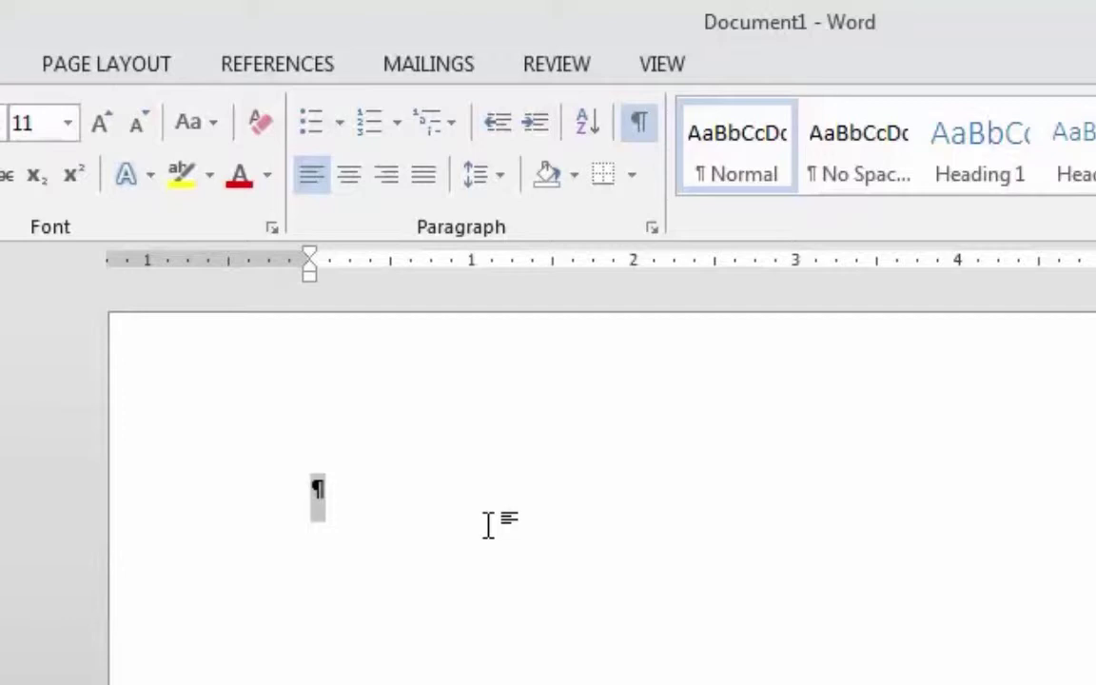
Type the person's full name, then their street address on a new line below.
left_click(321, 481)
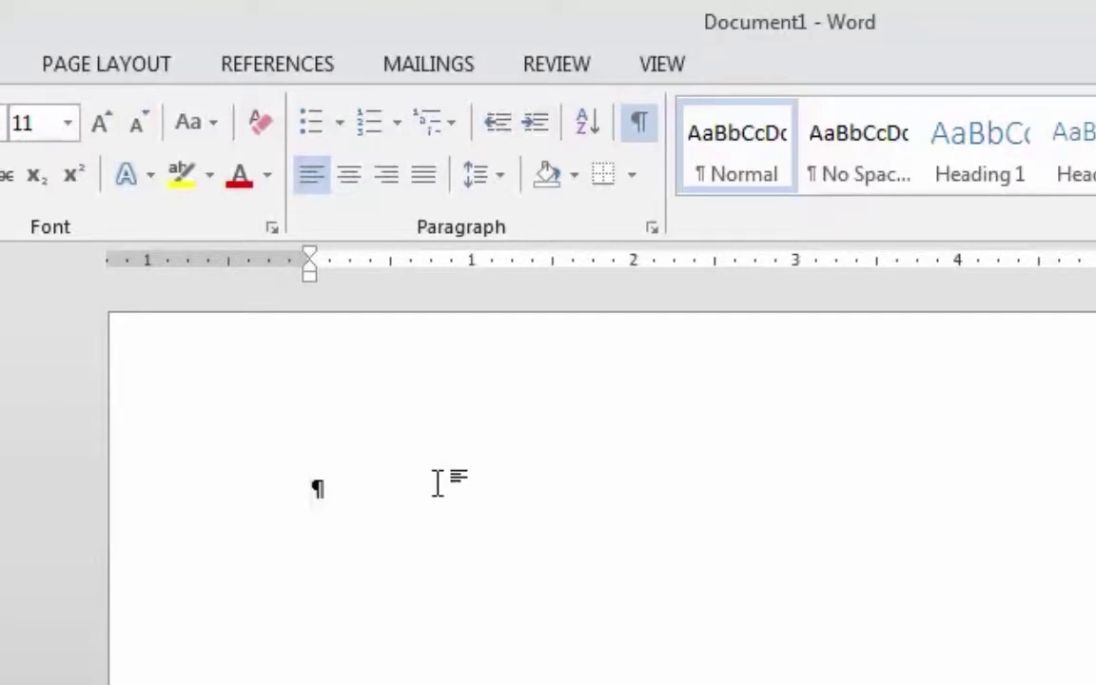
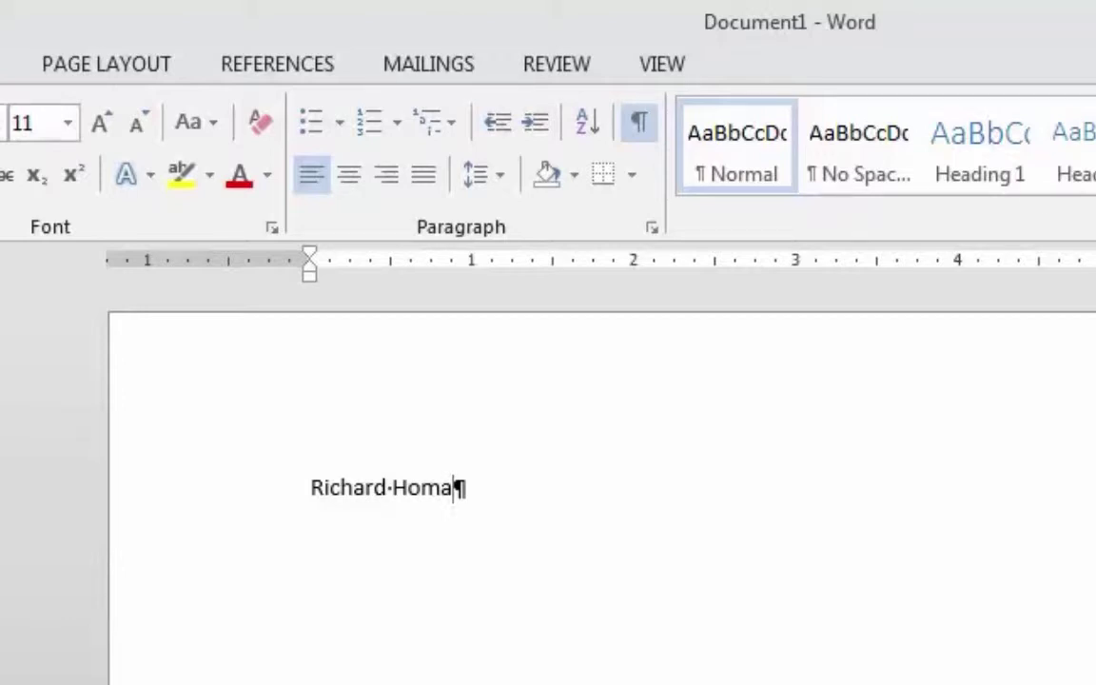
key("Return")
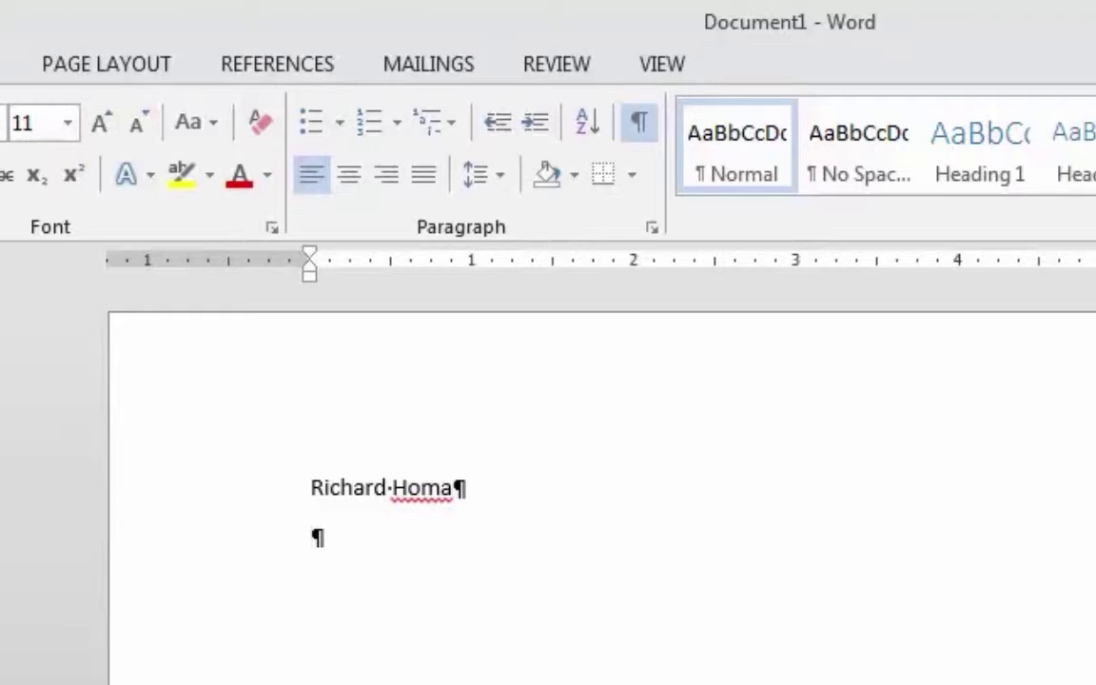
type("1234")
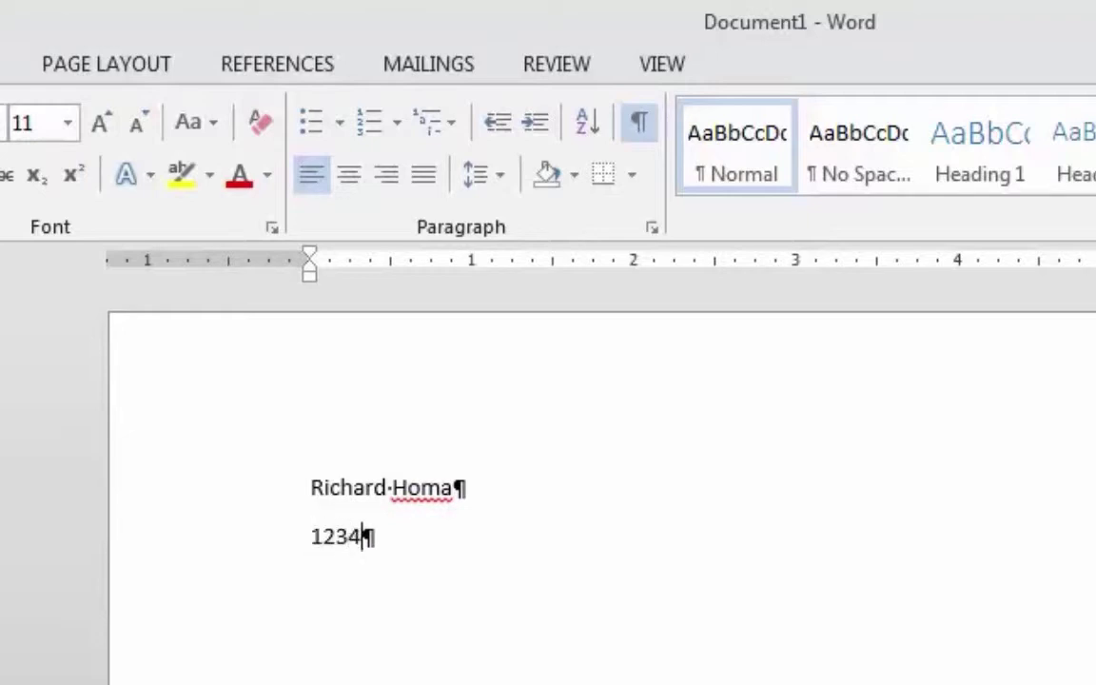
type(" Main Str")
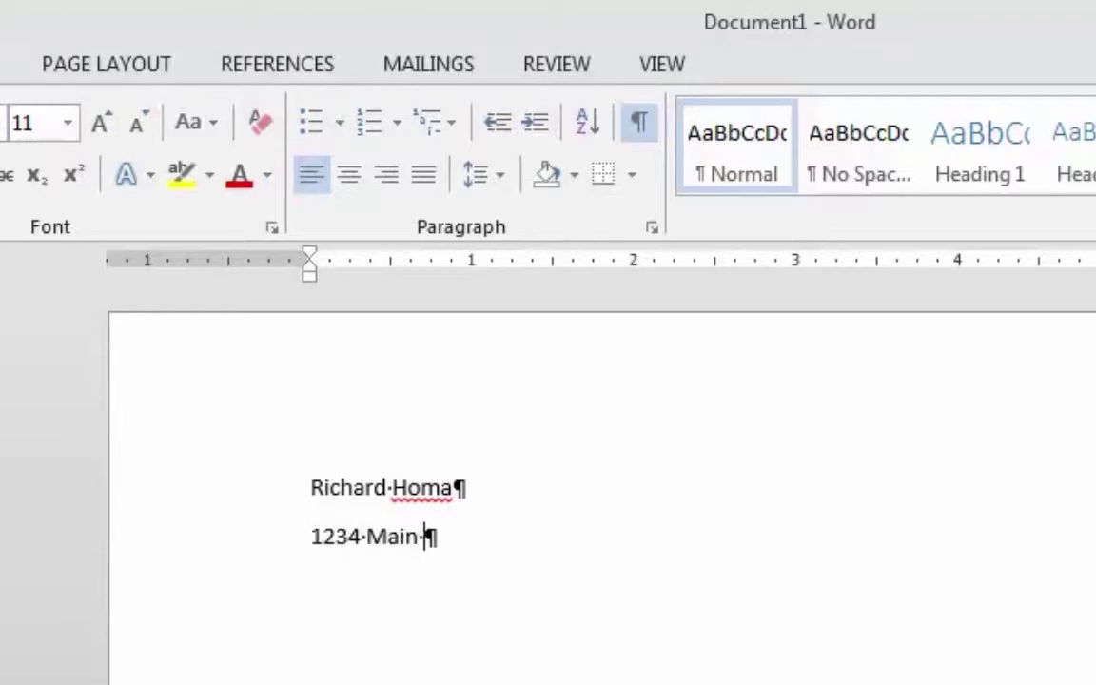
type("eet")
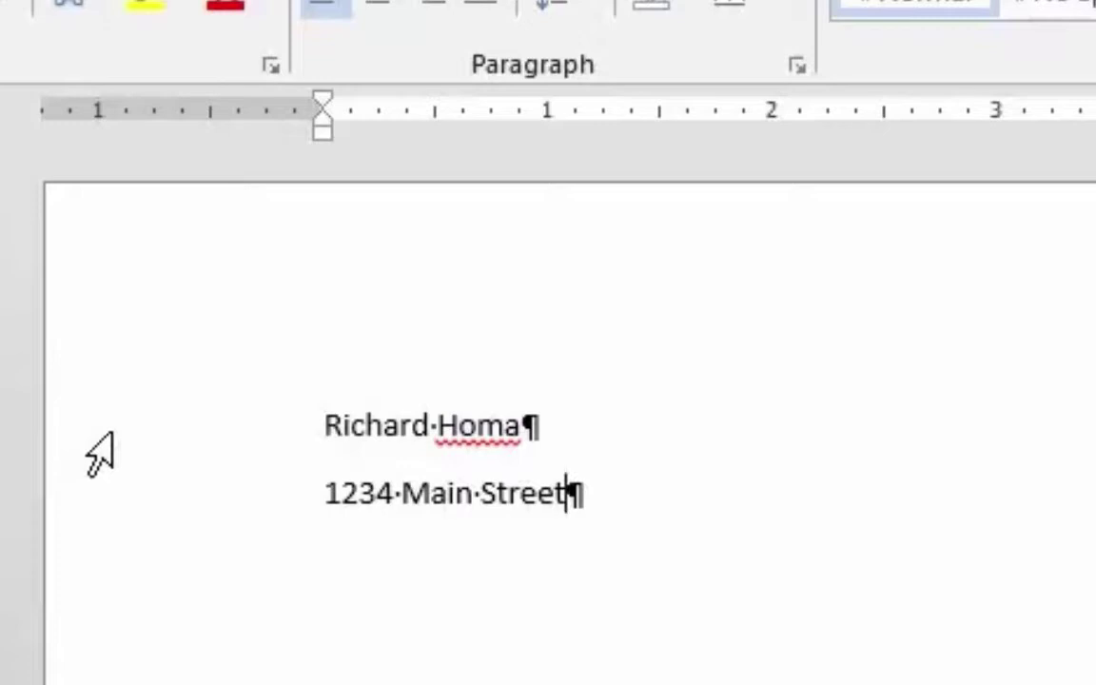
Select the two-line name and address block from the left selection bar.
left_click_drag(110, 435, 89, 509)
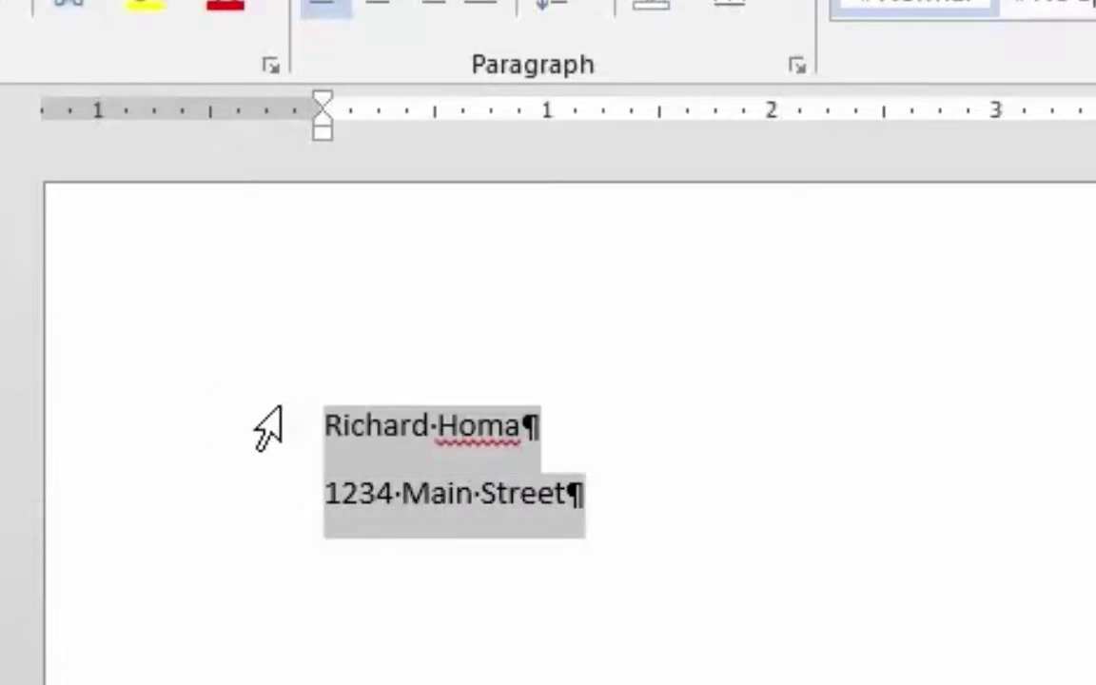
left_click_drag(122, 441, 93, 539)
left_click_drag(84, 449, 59, 546)
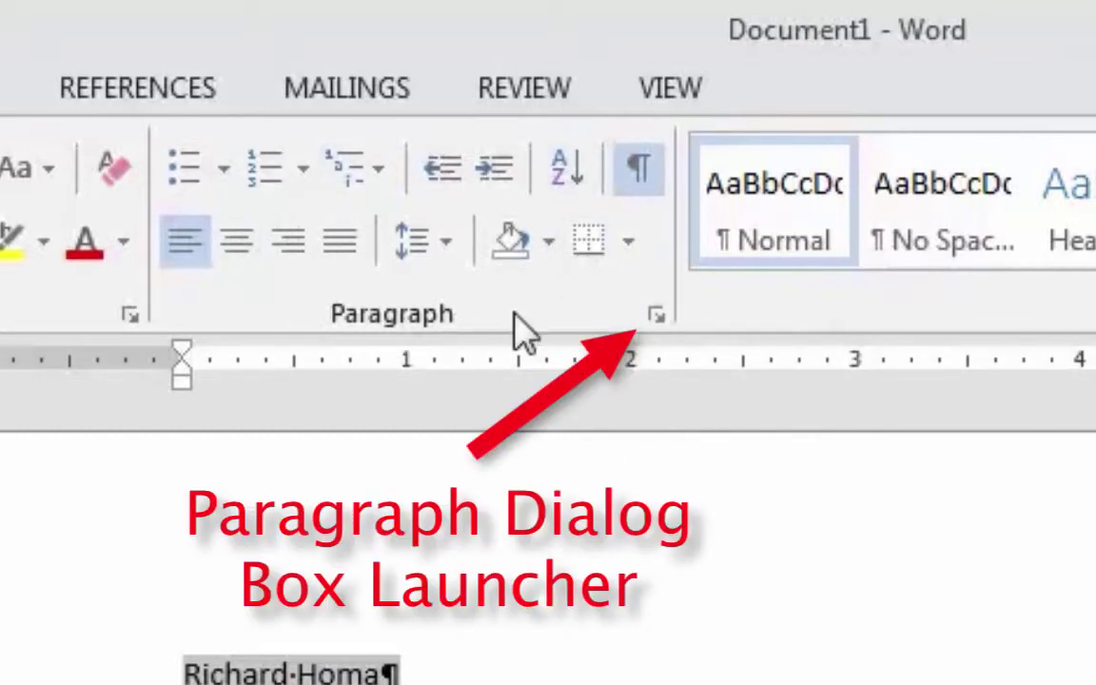
Reduce the spacing after the name and address lines from 8 pt to 0 pt.
left_click(657, 316)
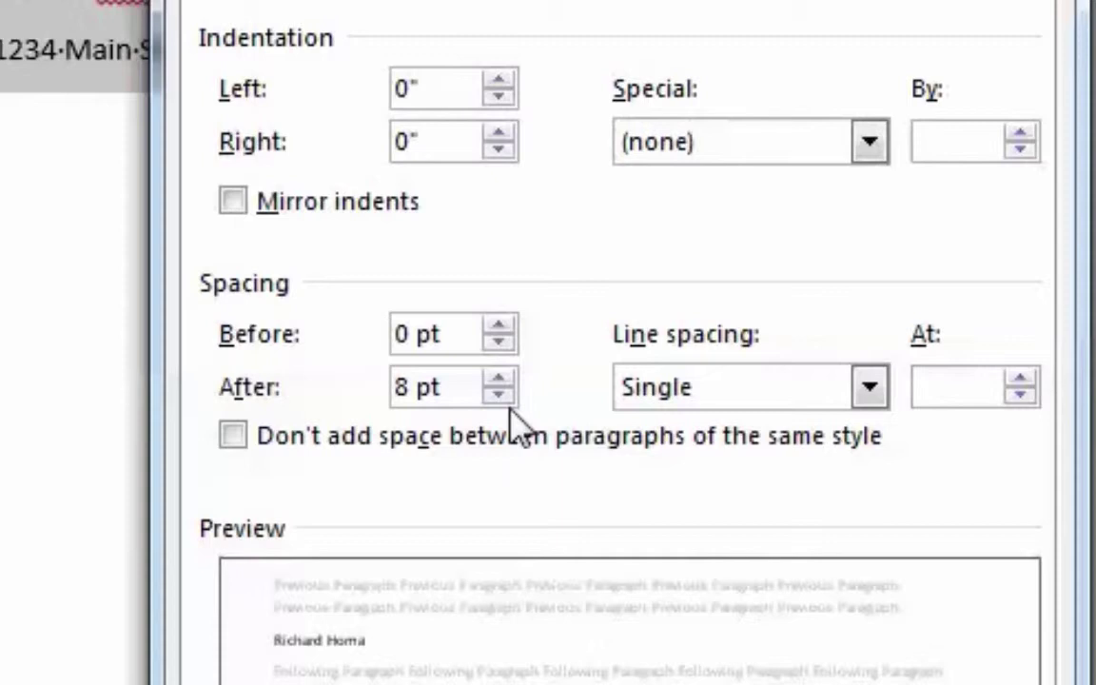
left_click(499, 394)
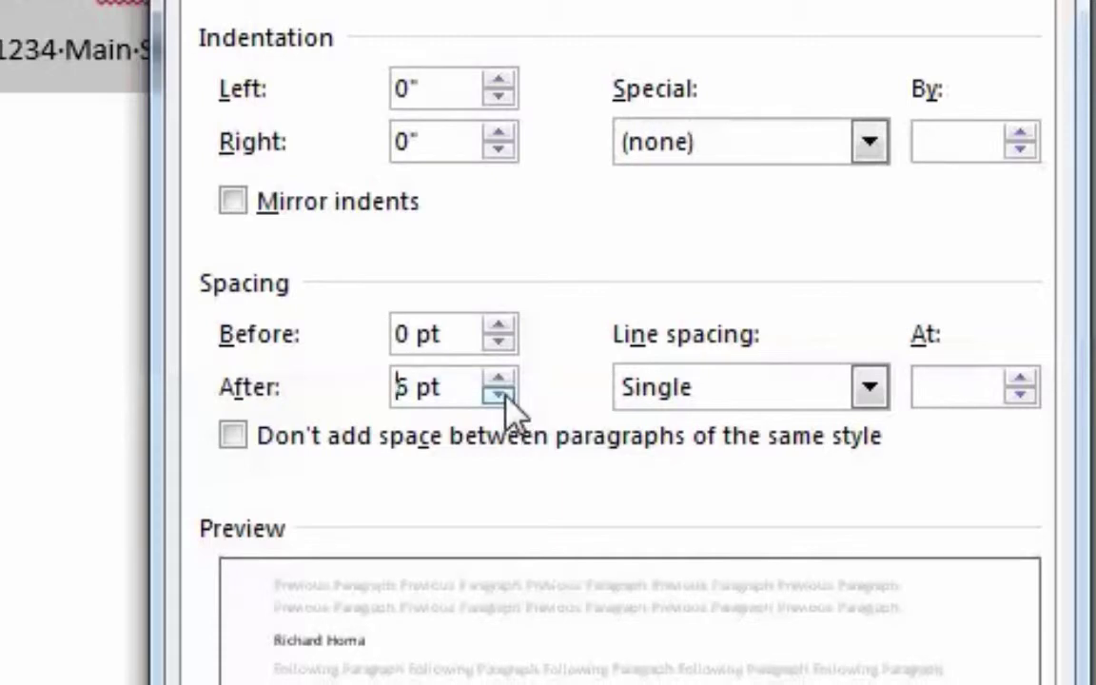
left_click(502, 396)
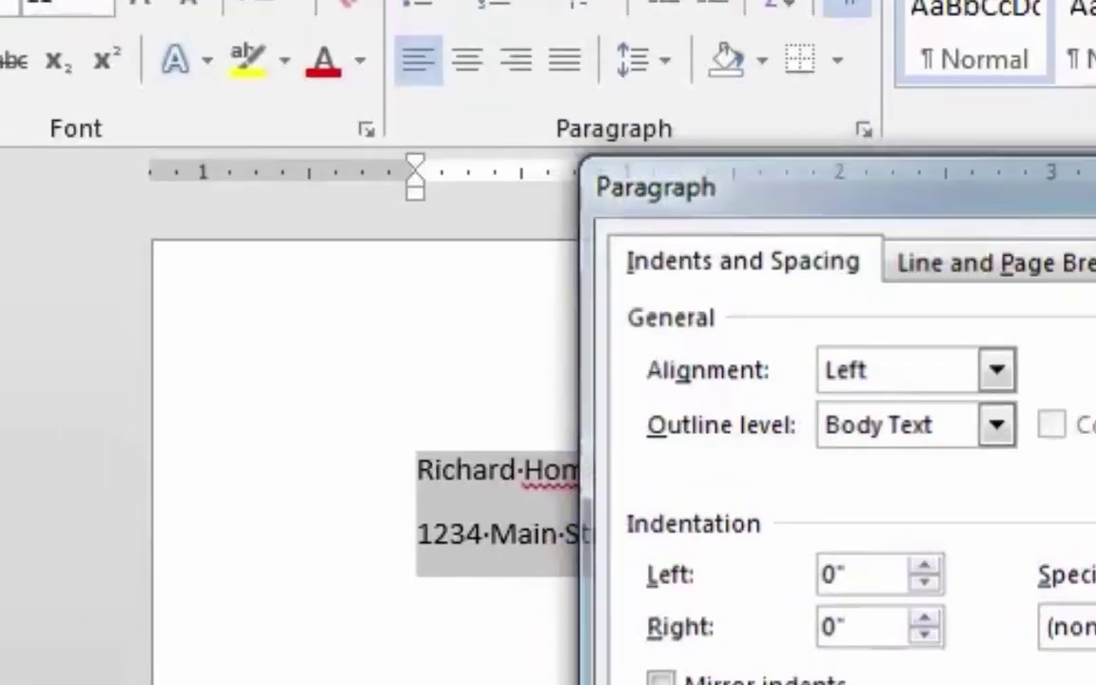
Apply the 0 pt spacing and deselect the name and address lines.
key("Return")
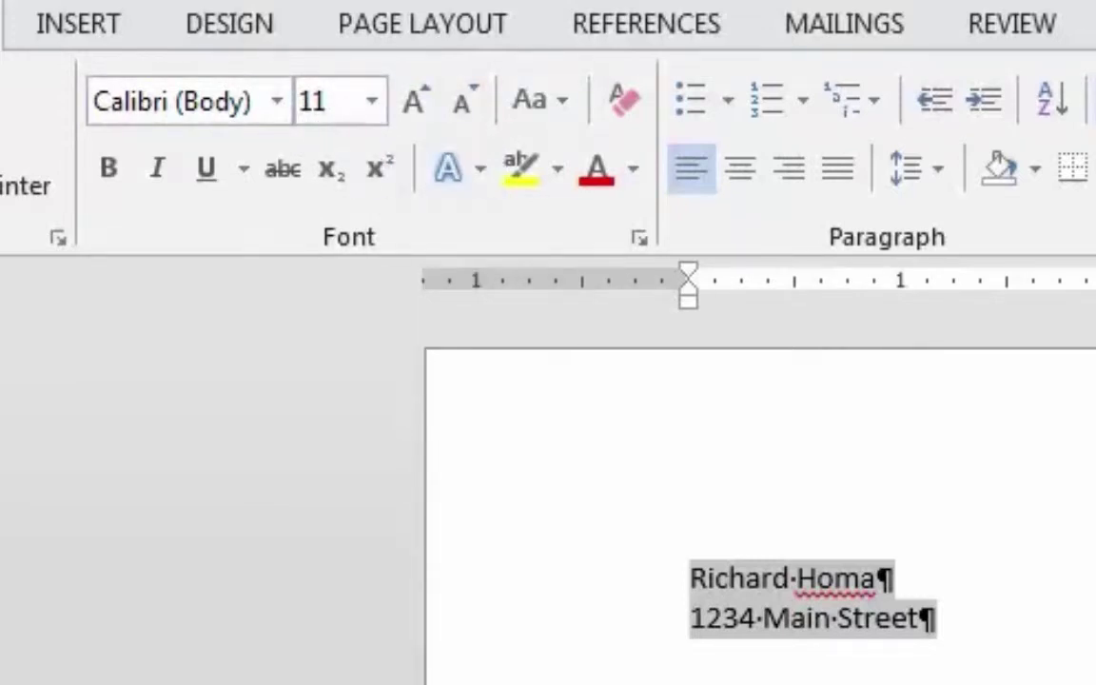
left_click(635, 642)
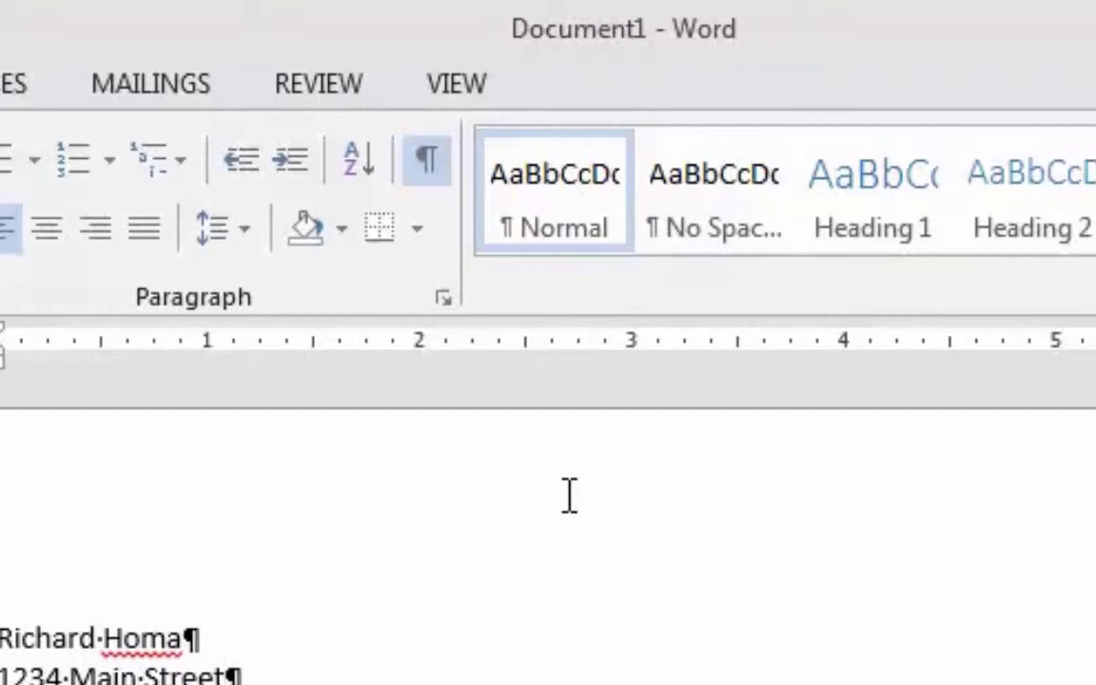
Modify the Normal style to use the Cambria font at 12 pt.
right_click(579, 188)
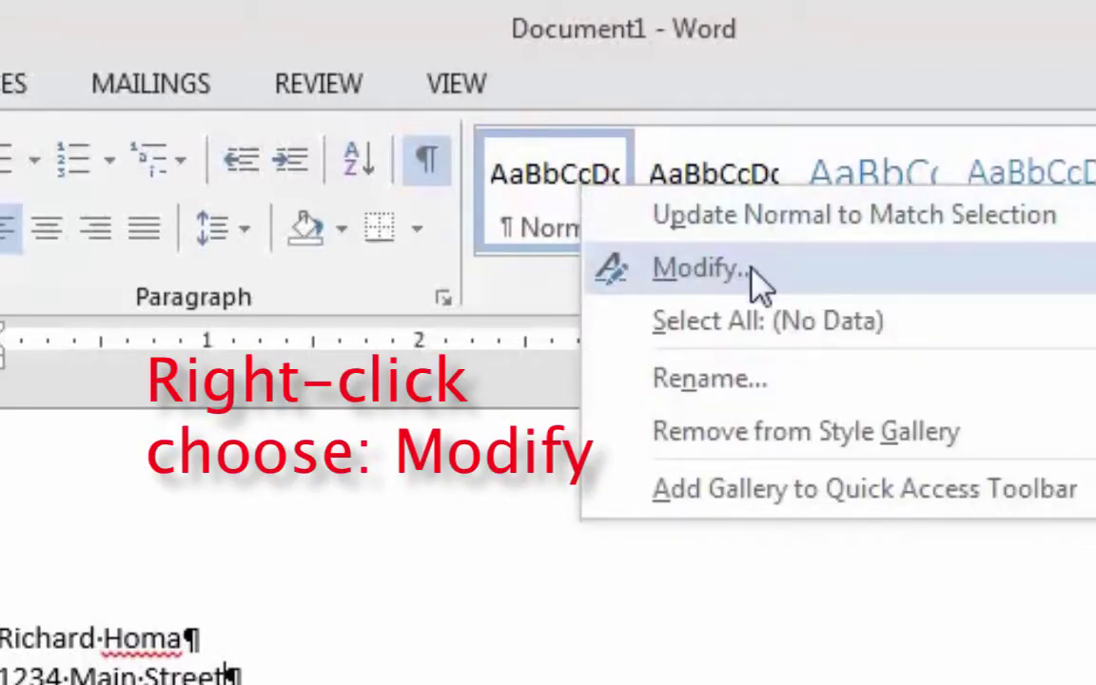
left_click(831, 275)
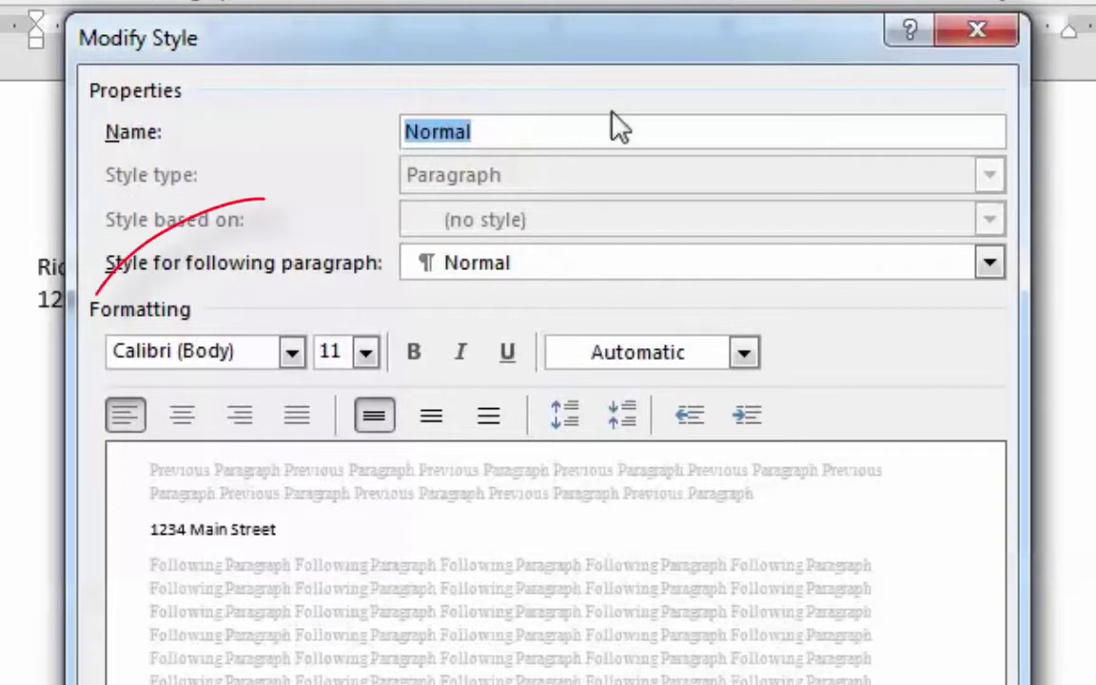
left_click(292, 352)
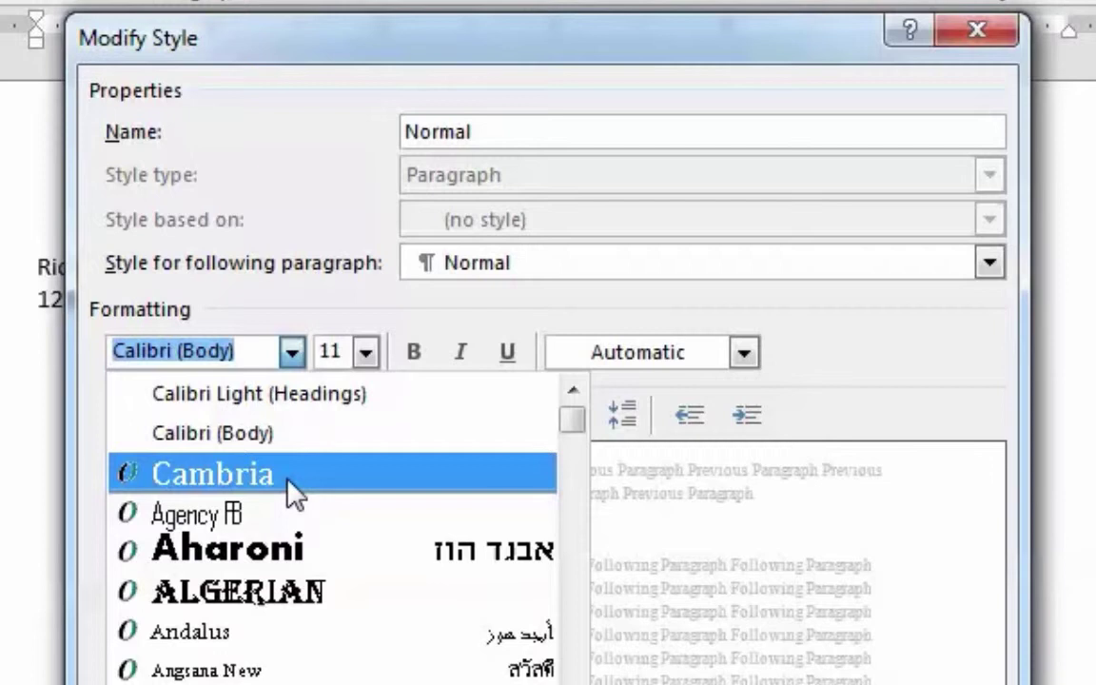
left_click(289, 479)
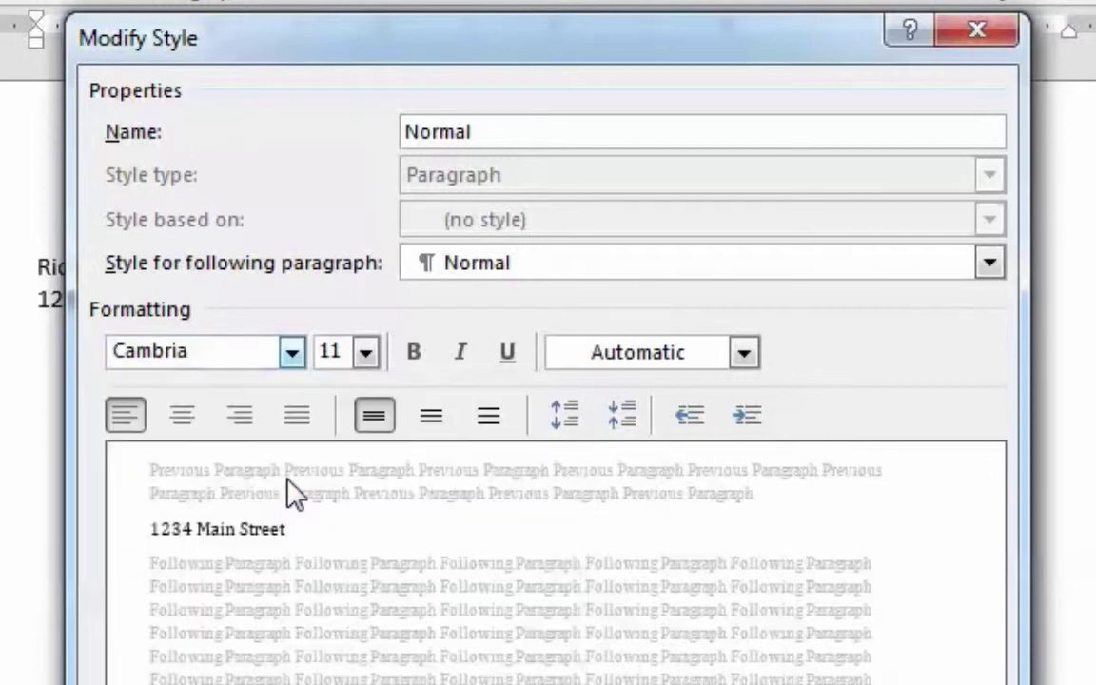
left_click(367, 354)
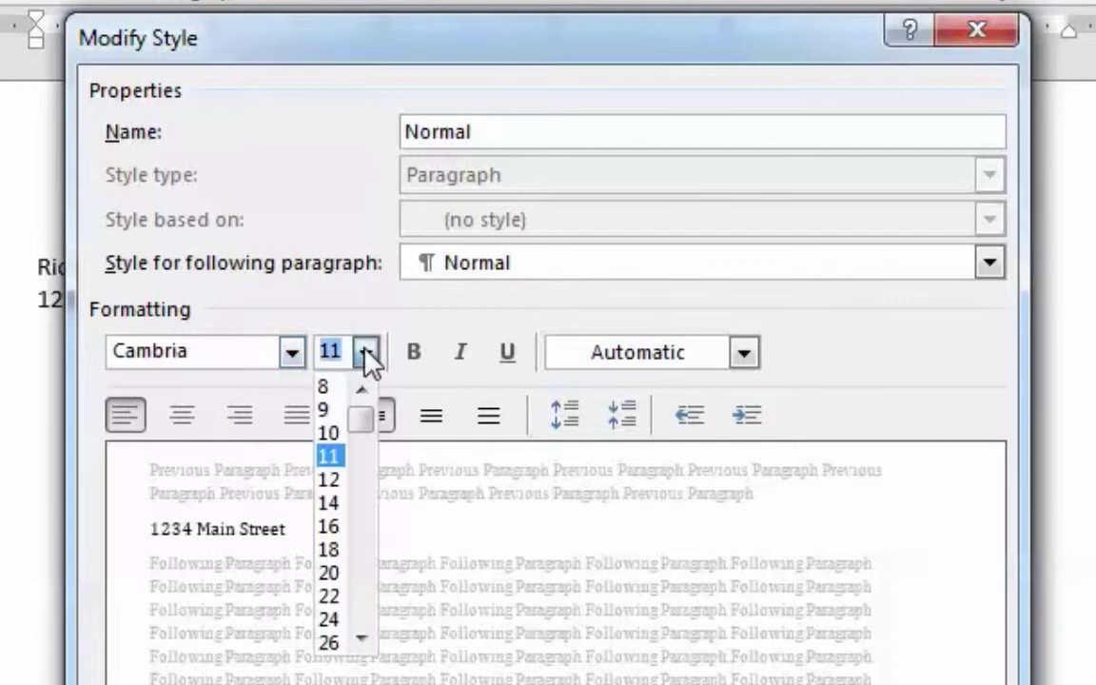
left_click(342, 483)
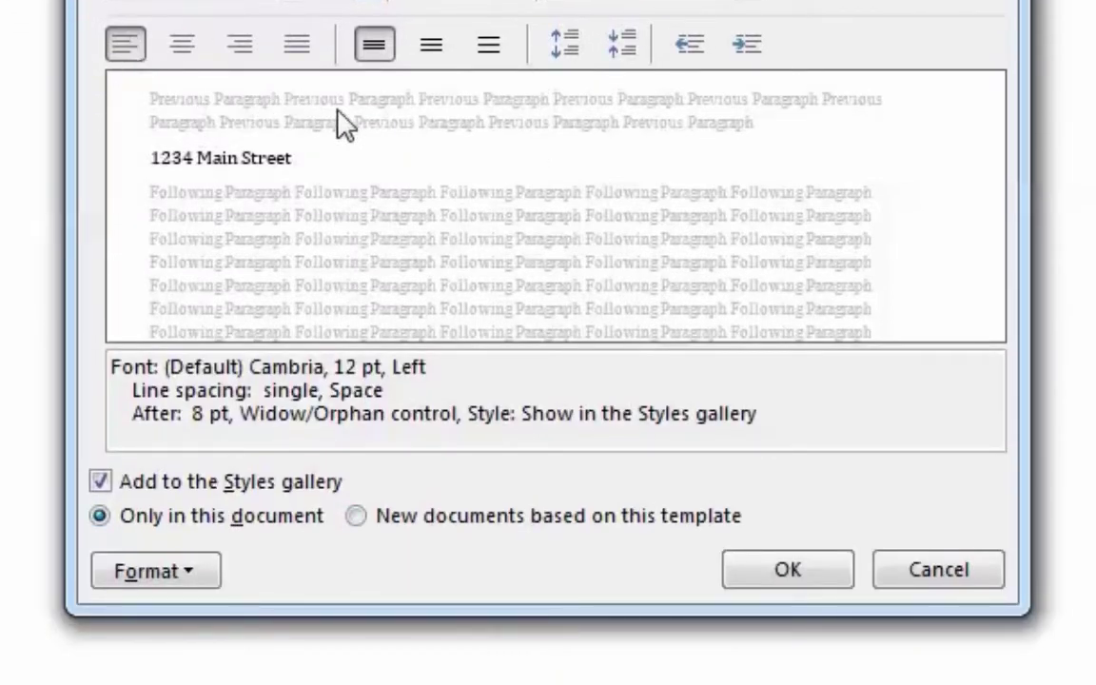
Give the Normal style 0 pt space after and save it for new template-based documents.
left_click(197, 571)
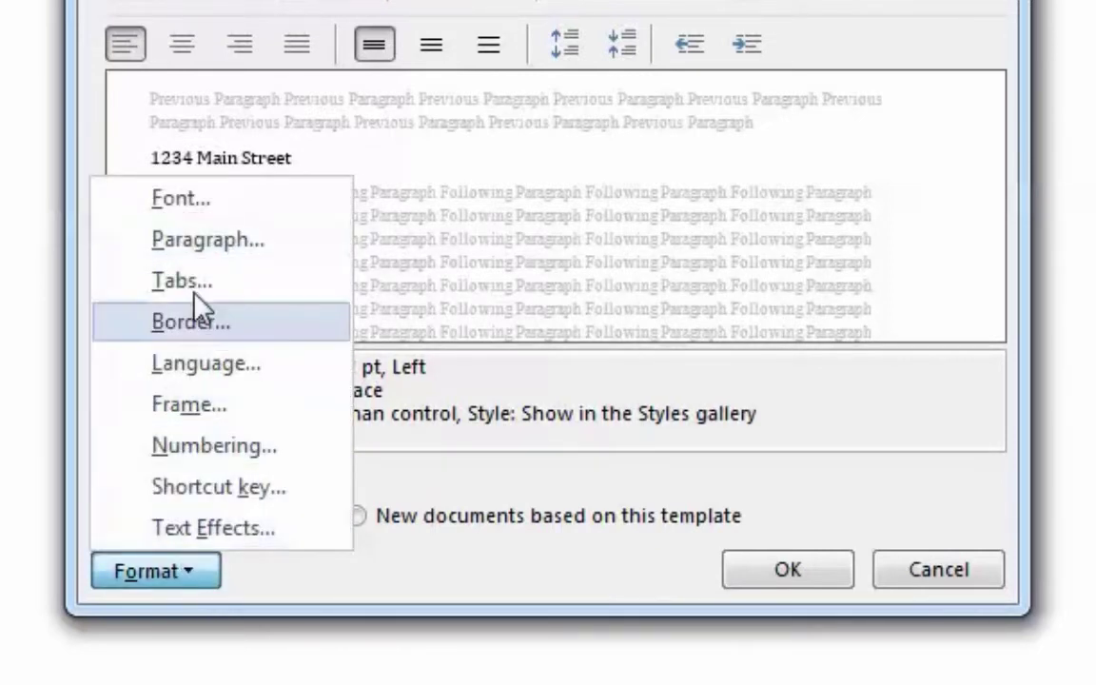
left_click(207, 239)
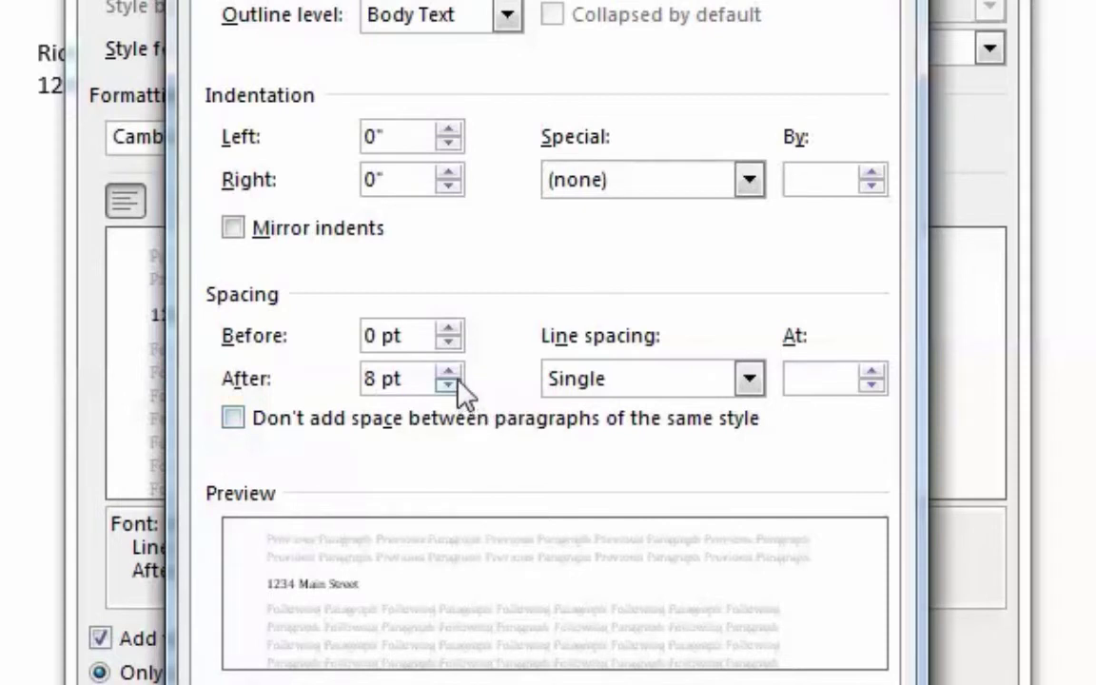
left_click(447, 385)
left_click(447, 386)
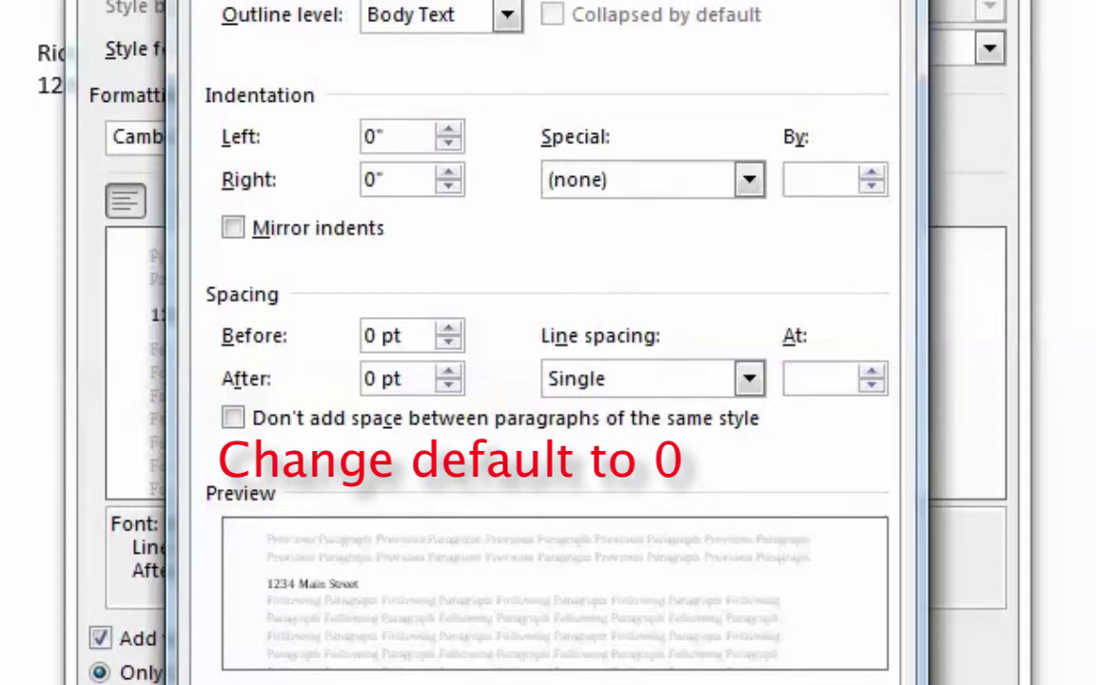
key("Return")
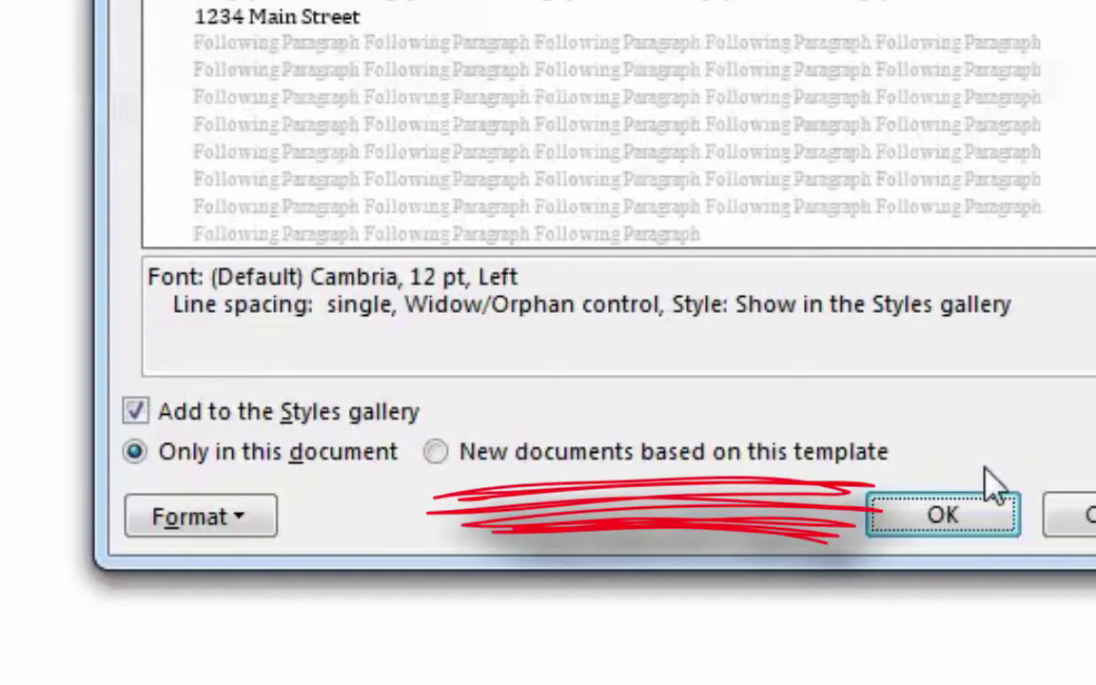
left_click(437, 454)
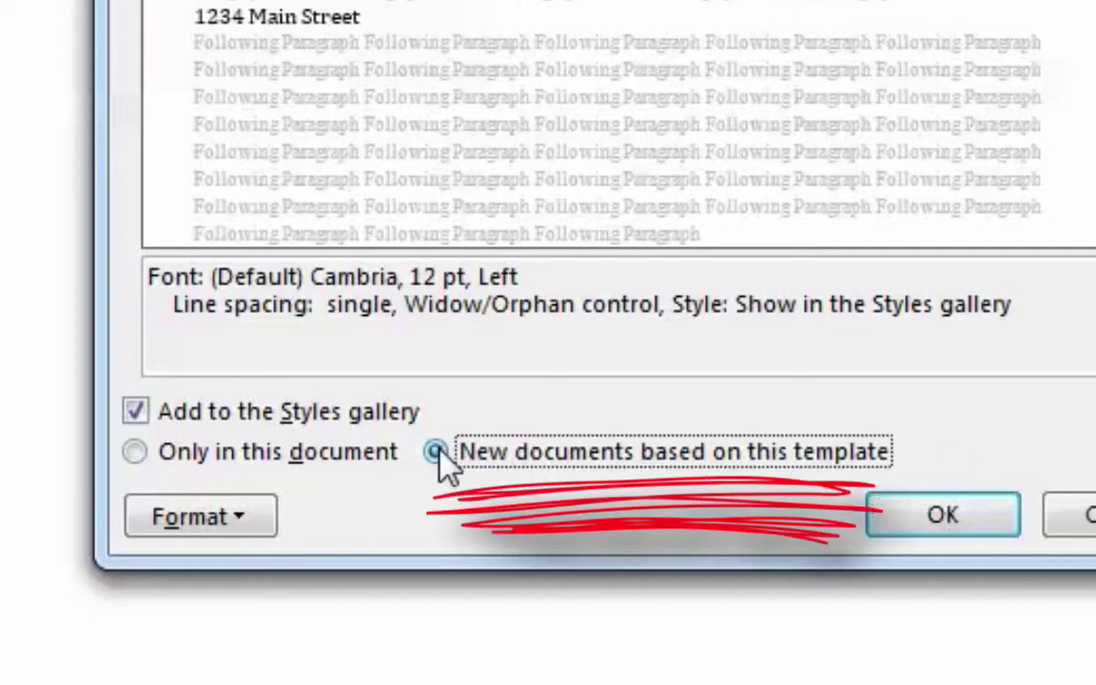
left_click(991, 518)
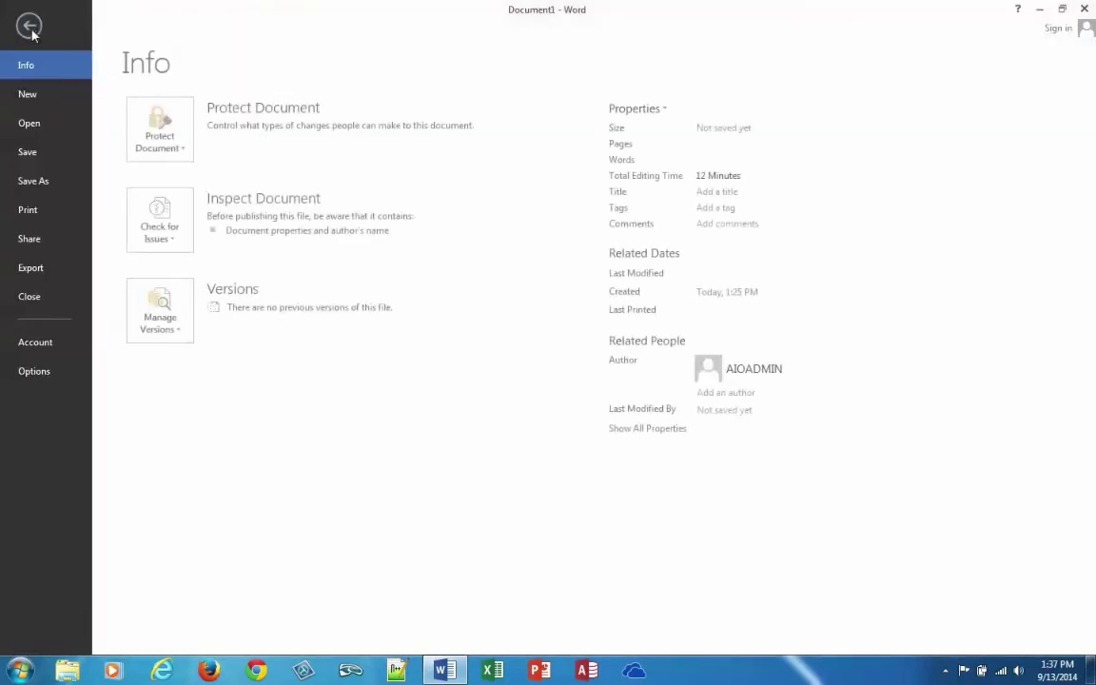
Create a new blank document.
left_click(28, 29)
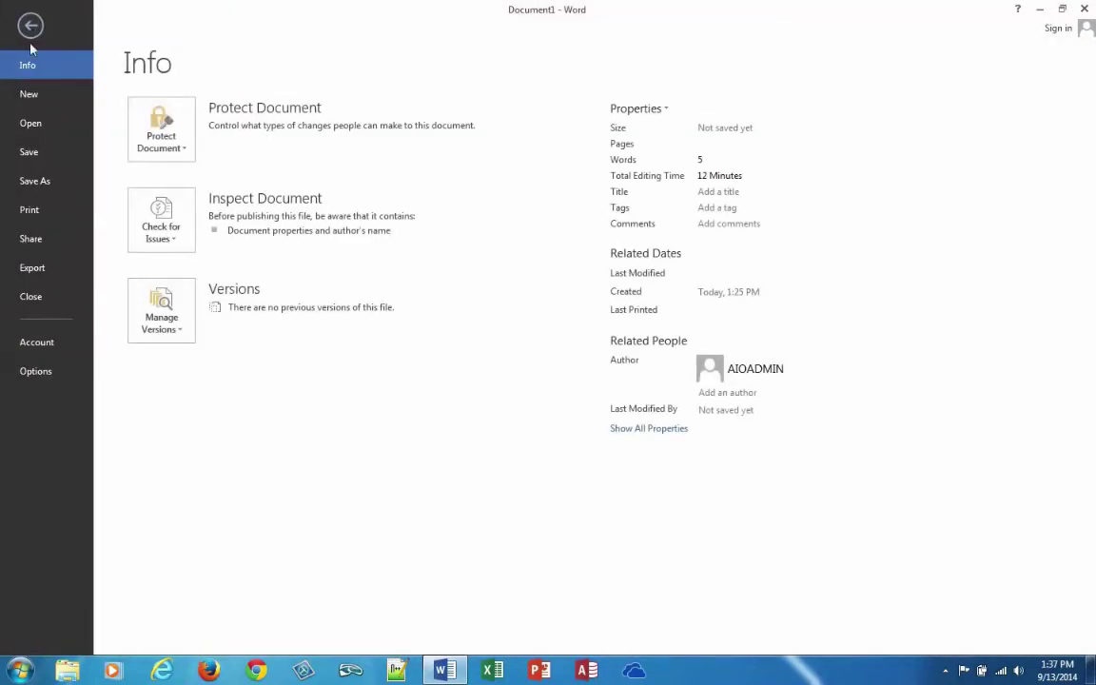
left_click(30, 94)
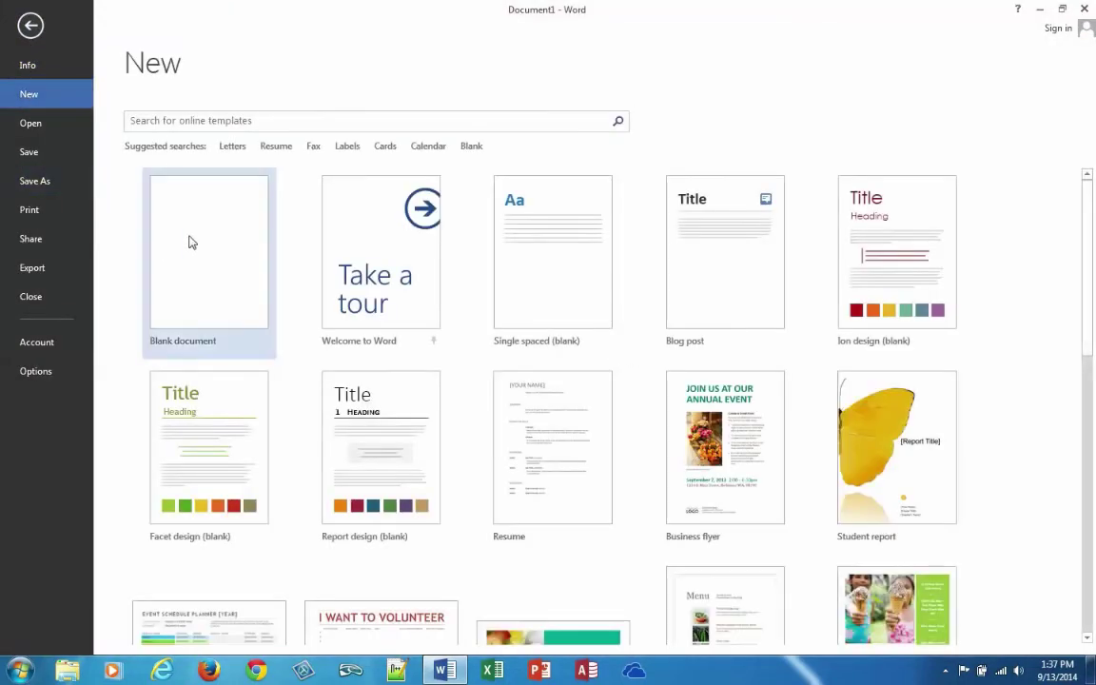
left_click(188, 243)
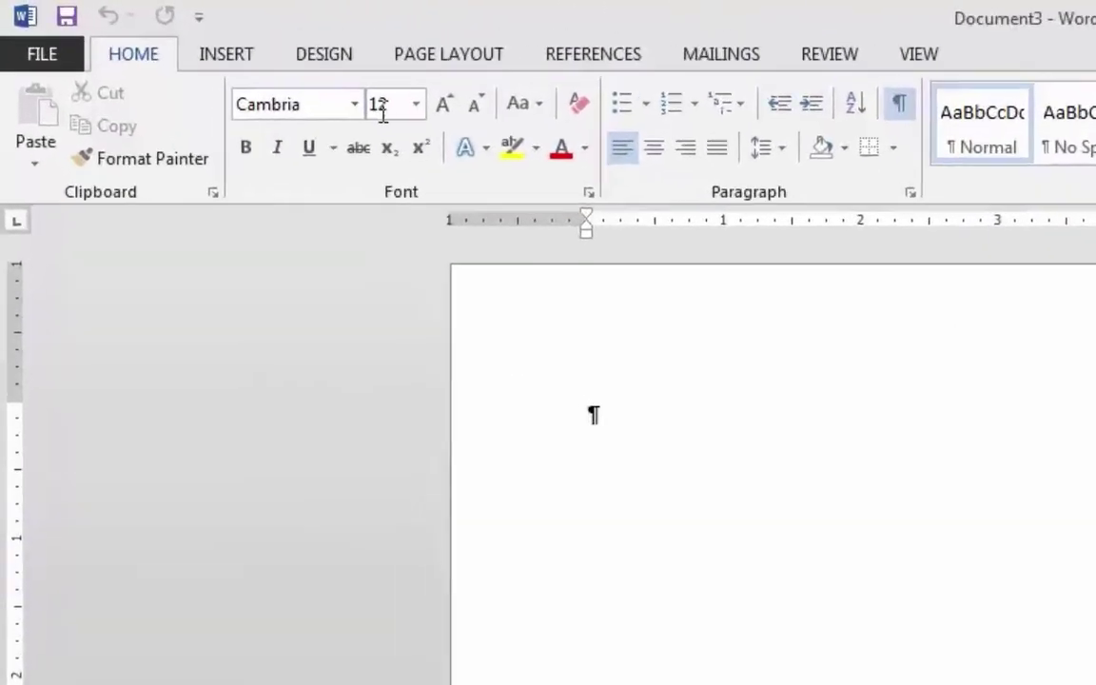
Type two test lines, 'hjdhjahsdjas' and 'hjdhasjdhjshd', on separate lines.
type("hjdh")
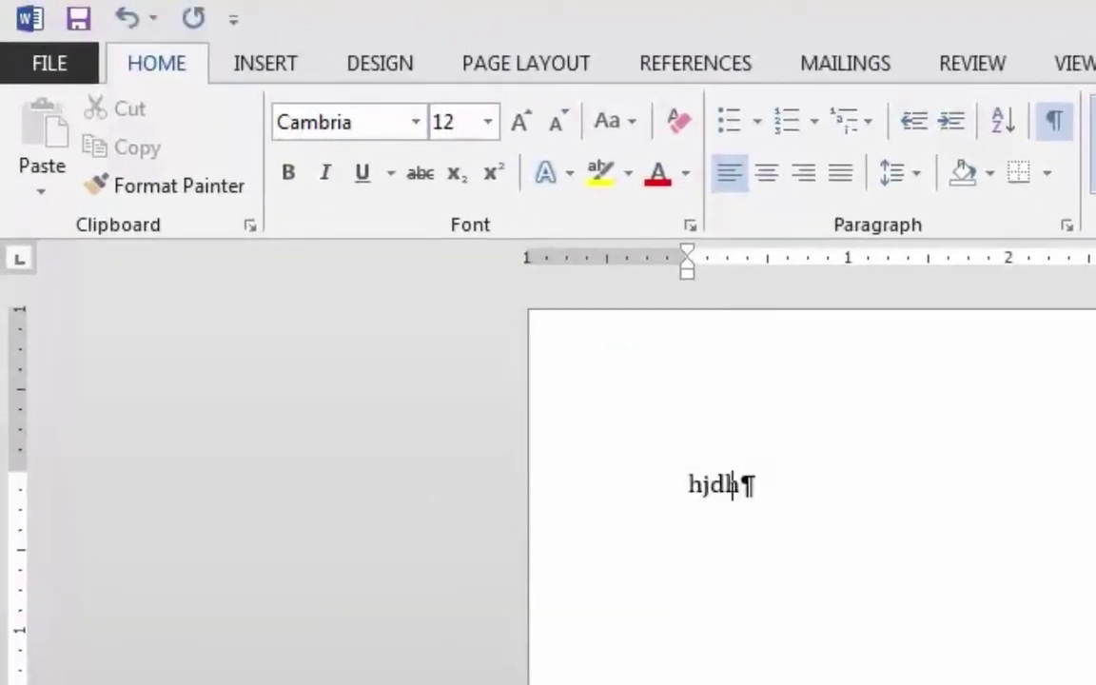
type("jahsdjas")
key("Return")
type("hjdhasjdhjshd")
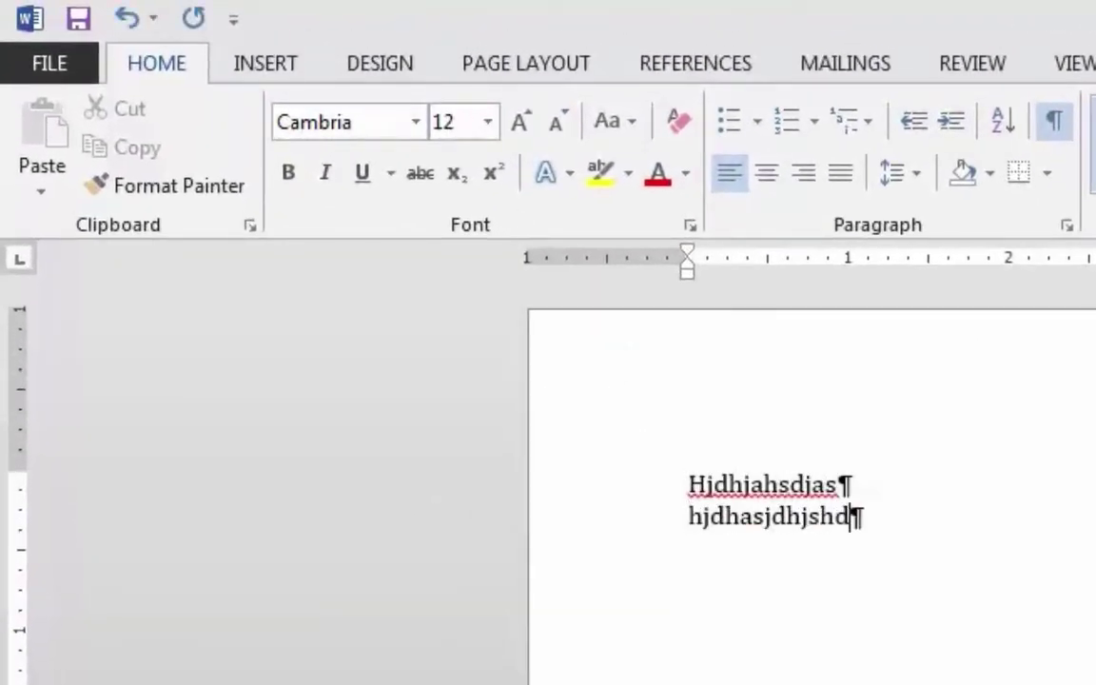
Close the Document3 test document from the File menu.
left_click(49, 65)
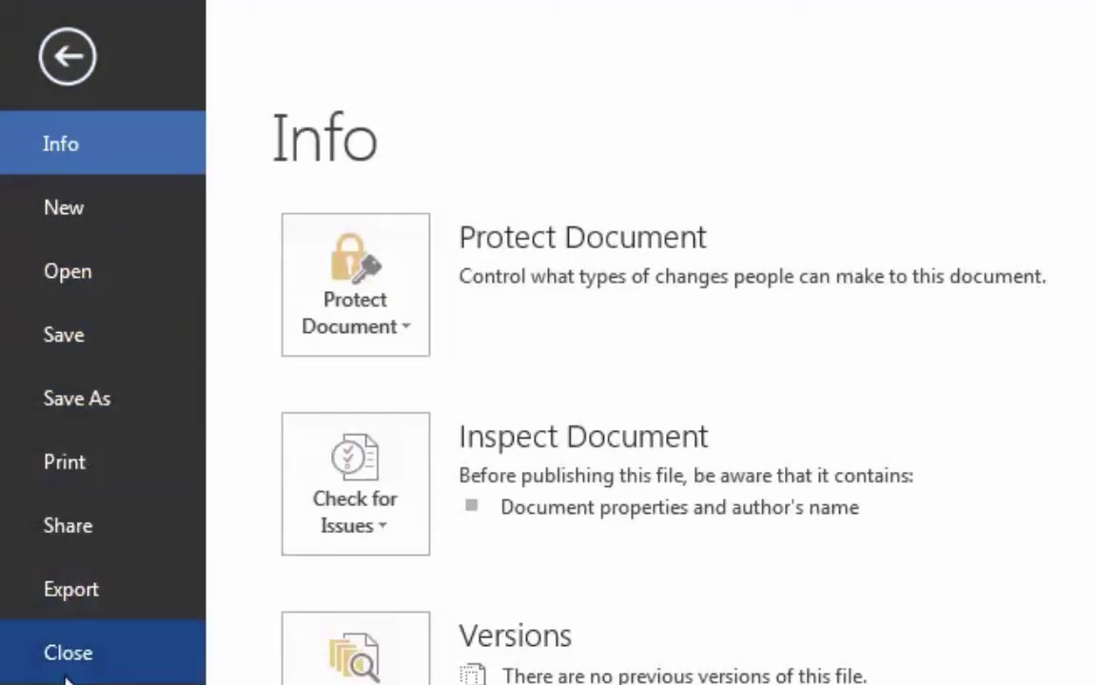
left_click(68, 659)
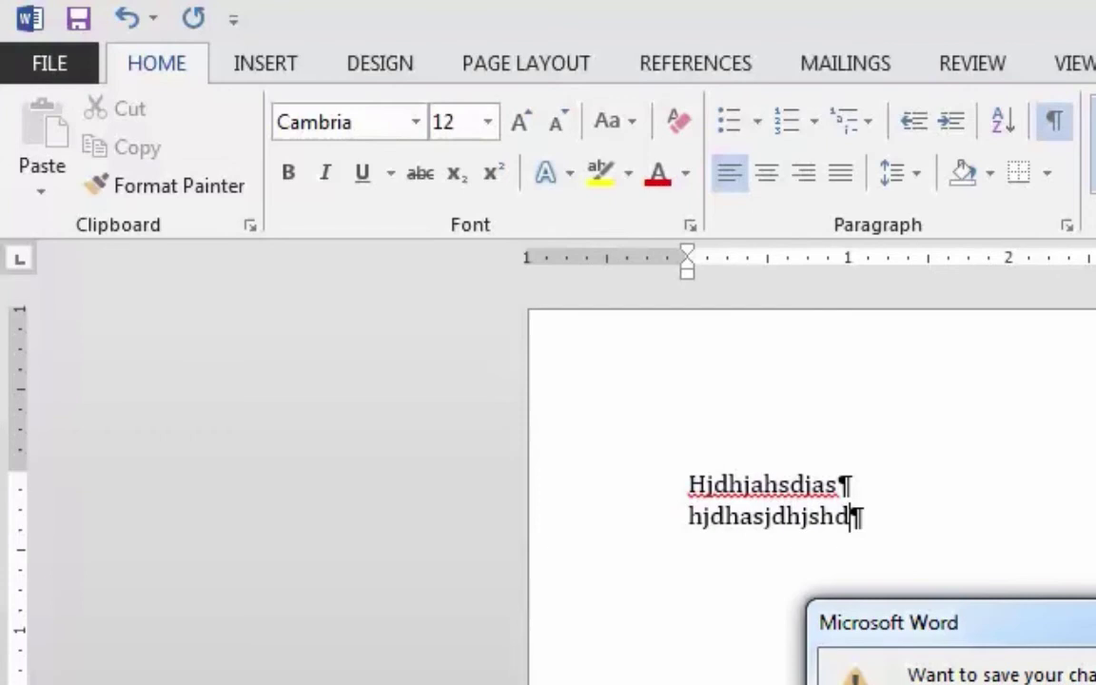